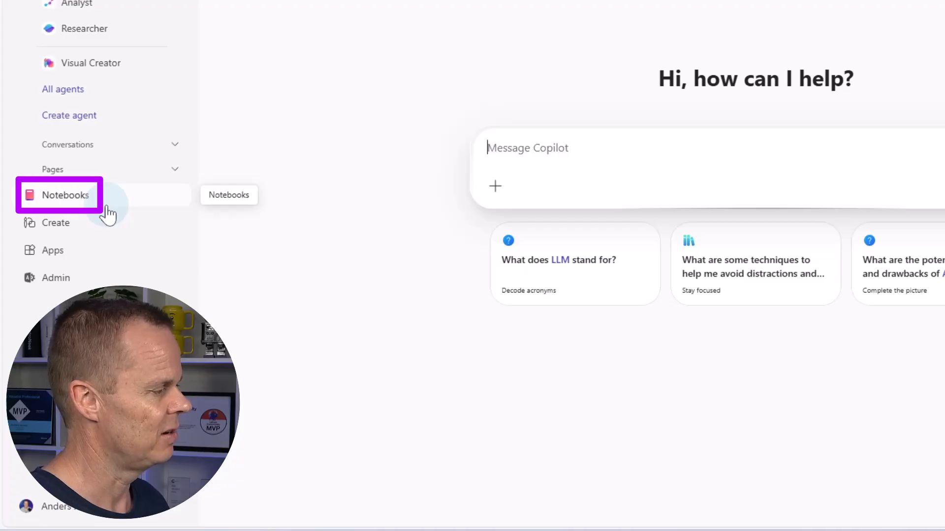
Start a new Copilot notebook and name it "Furnihaus Support Brain".
{"action": "left_click", "coordinate": [107, 207]}
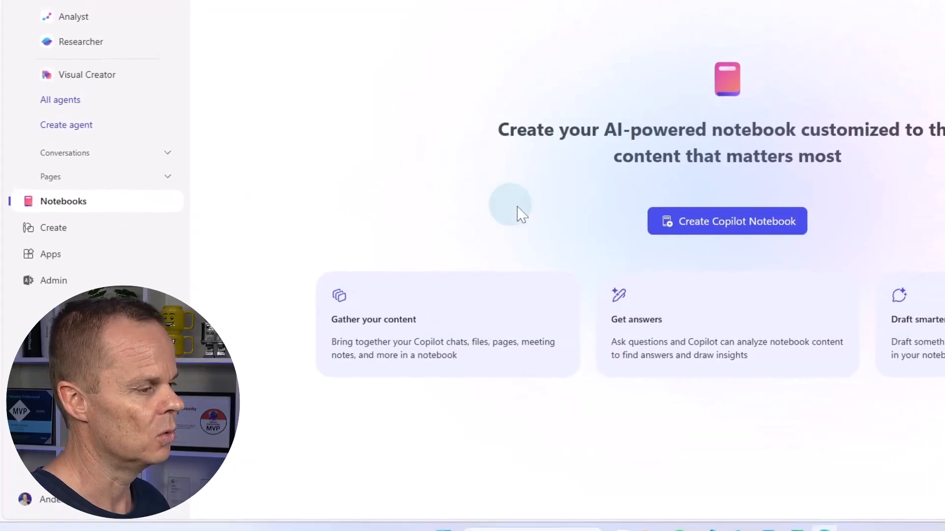
{"action": "left_click", "coordinate": [684, 221]}
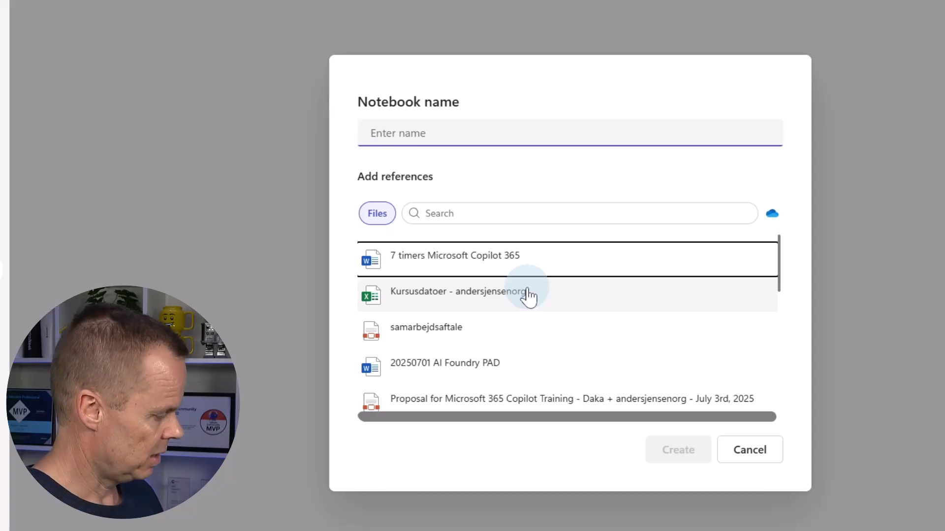
{"action": "type", "text": "Furnihaus"}
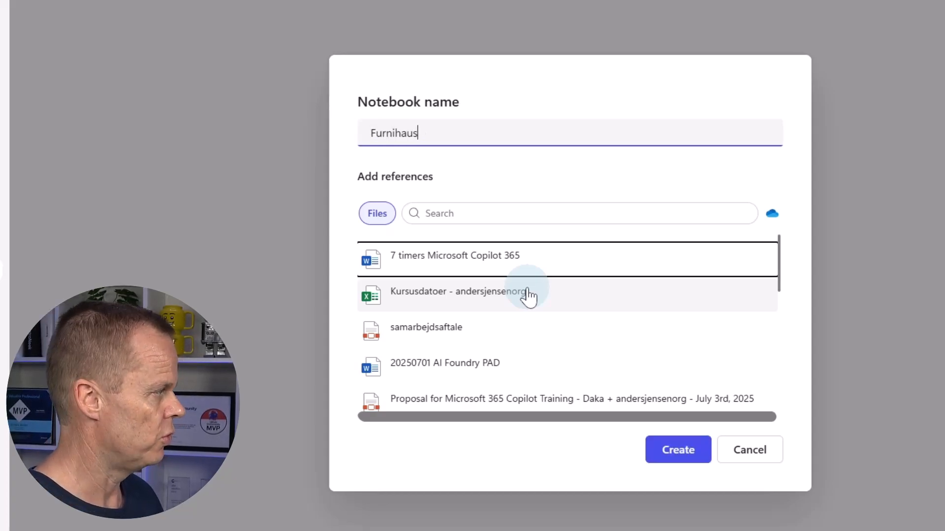
{"action": "type", "text": " Support B"}
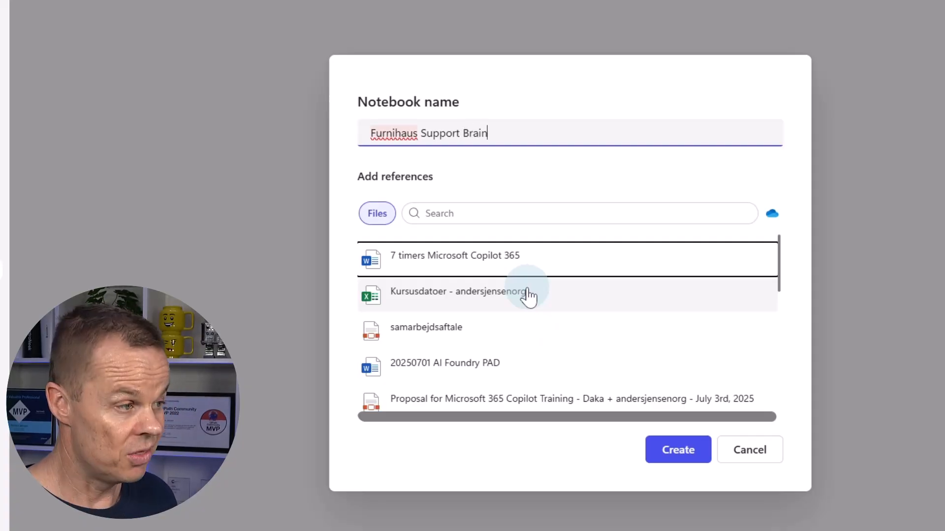
{"action": "type", "text": "rain"}
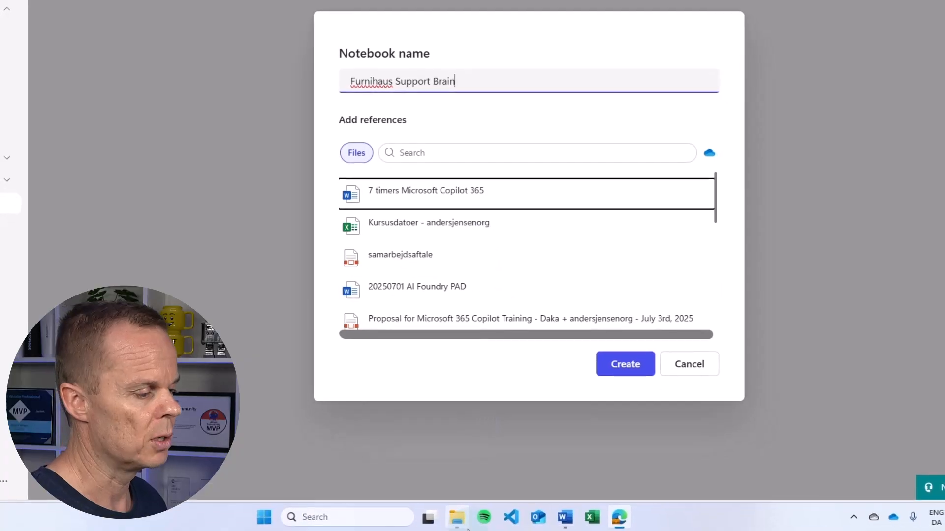
Switch to File Explorer and view the files in the Furnihaus Grounding folder inside Copilot Notebook, then minimize the window.
{"action": "left_click", "coordinate": [467, 526]}
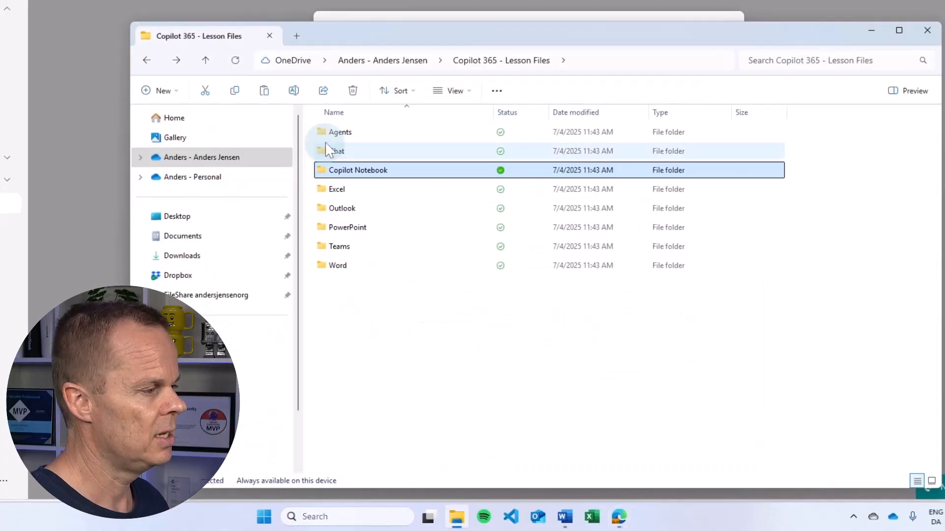
{"action": "double_click", "coordinate": [347, 176]}
{"action": "double_click", "coordinate": [353, 151]}
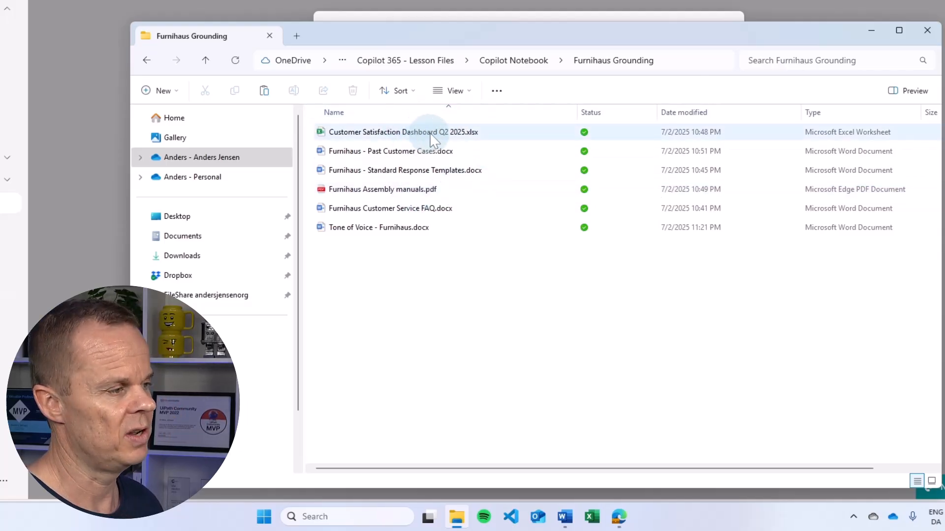
{"action": "left_click", "coordinate": [871, 31]}
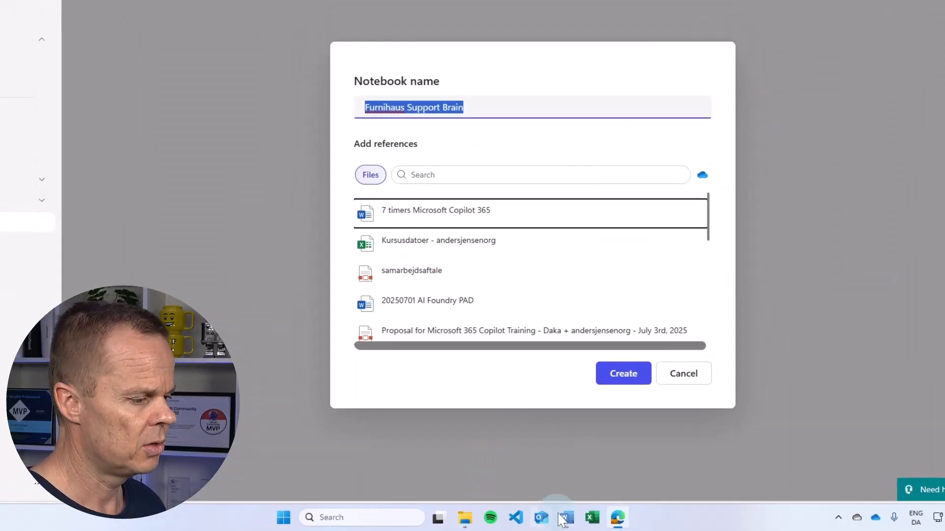
Switch to the Tone of Voice - Furnihaus document in Word, read through its guidelines and close it.
{"action": "mouse_move", "coordinate": [565, 517]}
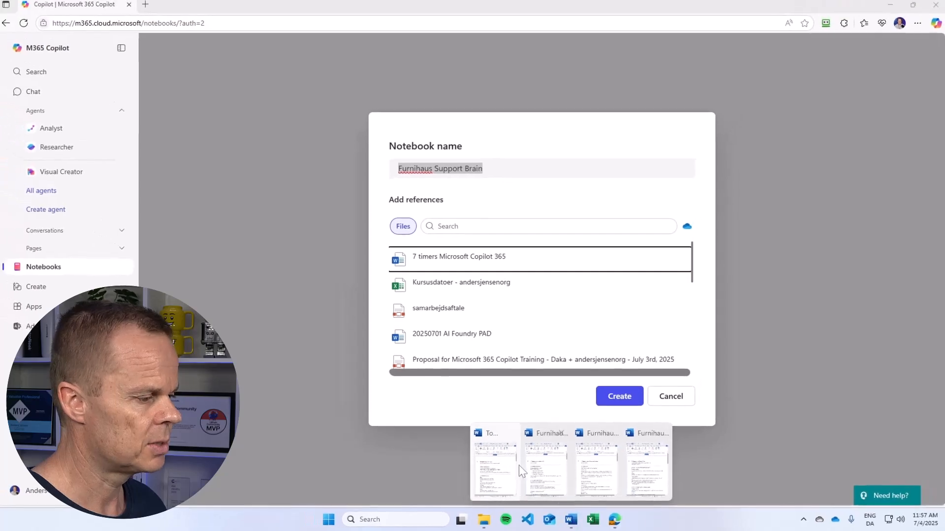
{"action": "left_click", "coordinate": [519, 465]}
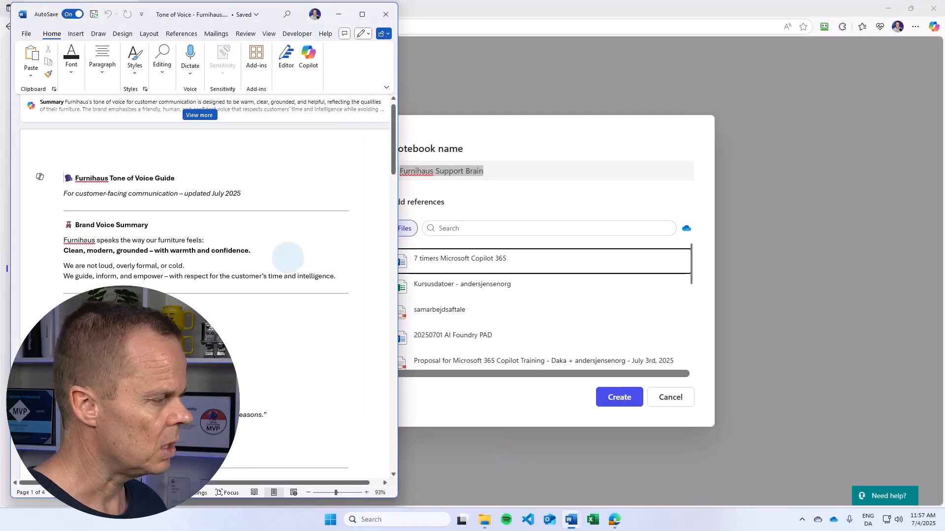
{"action": "scroll", "coordinate": [238, 300], "scroll_direction": "down", "scroll_amount": 10}
{"action": "scroll", "coordinate": [238, 300], "scroll_direction": "down", "scroll_amount": 10}
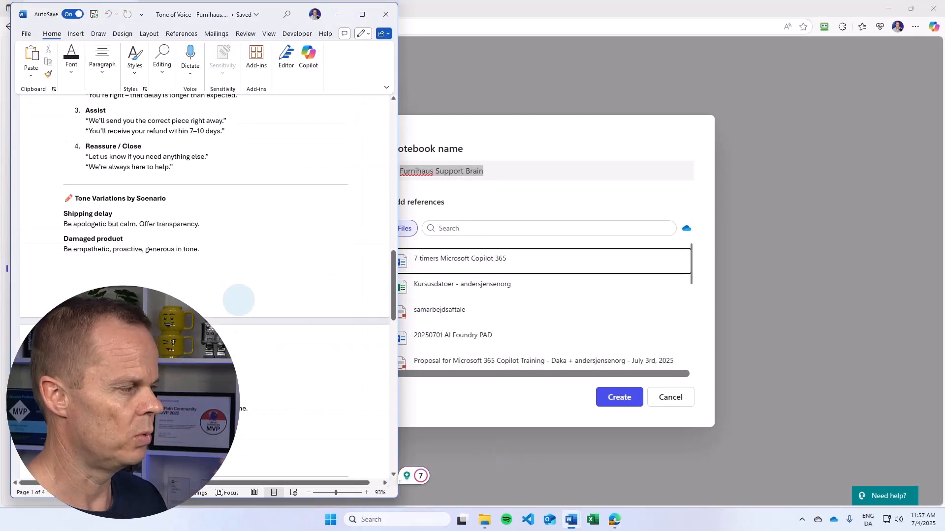
{"action": "scroll", "coordinate": [234, 305], "scroll_direction": "down", "scroll_amount": 5}
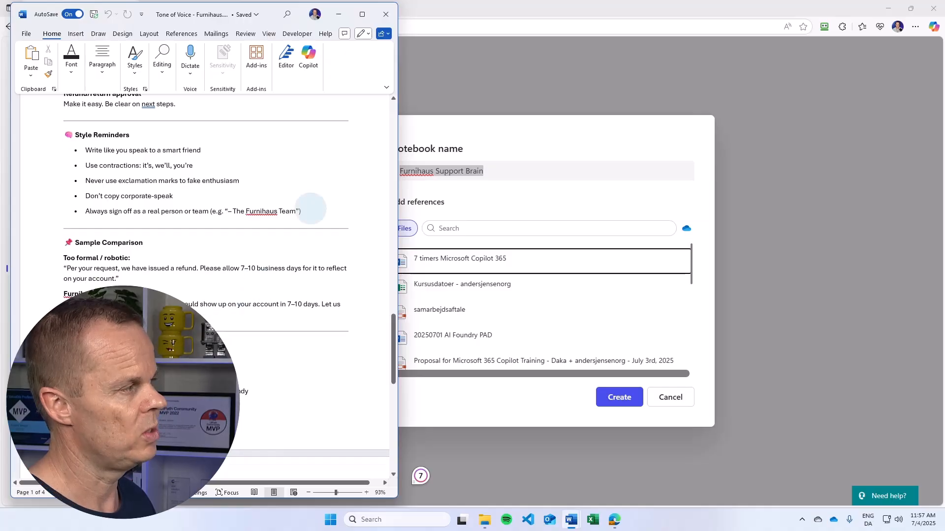
{"action": "left_click", "coordinate": [386, 15]}
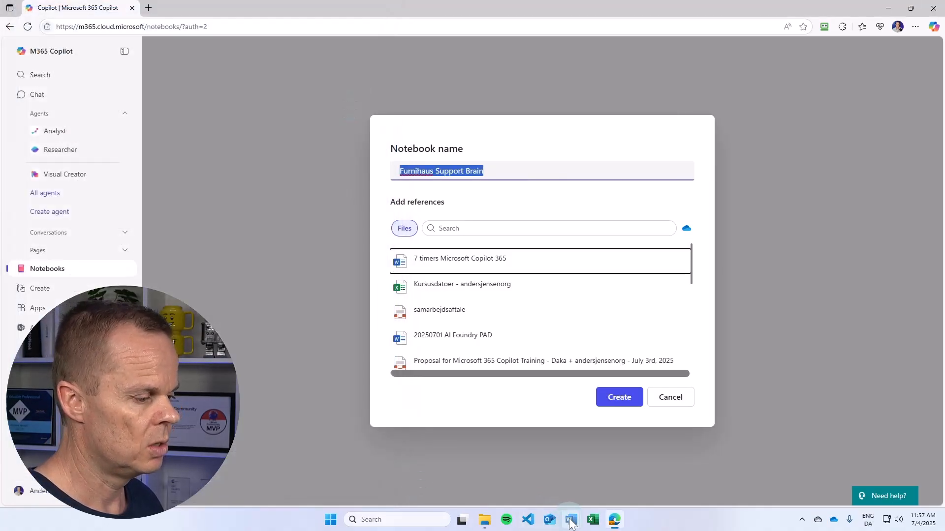
Switch to the Furnihaus Customer Service FAQ in Word, review its shipping and returns answers, and close it.
{"action": "mouse_move", "coordinate": [571, 522]}
{"action": "left_click", "coordinate": [519, 460]}
{"action": "scroll", "coordinate": [334, 295], "scroll_direction": "down", "scroll_amount": 2}
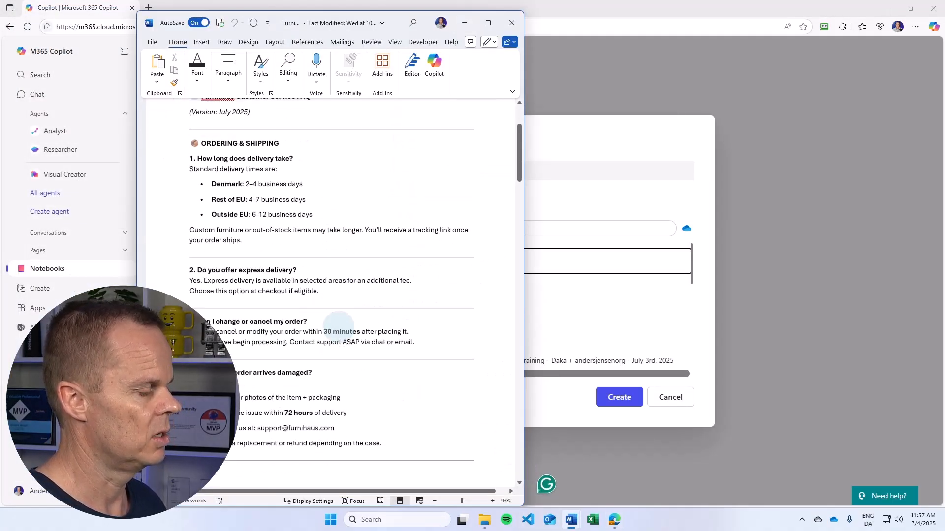
{"action": "scroll", "coordinate": [339, 325], "scroll_direction": "down", "scroll_amount": 10}
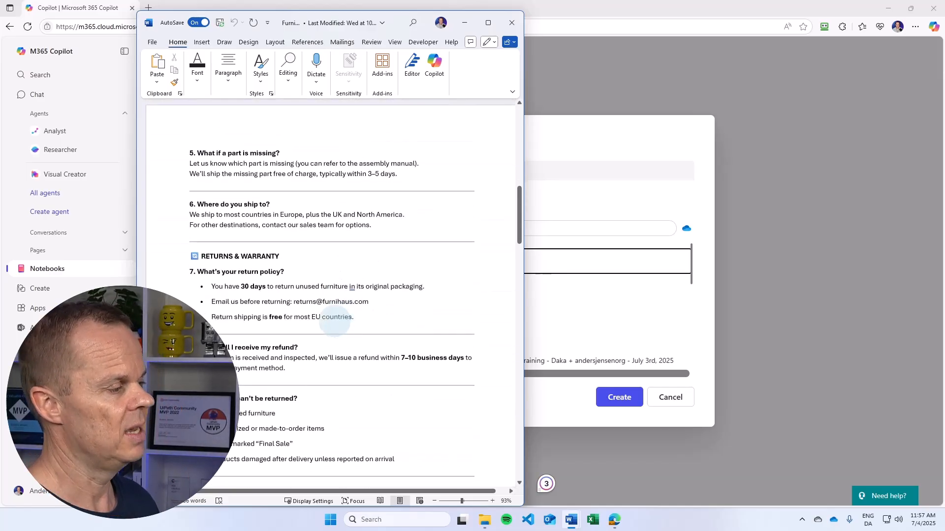
{"action": "left_click", "coordinate": [516, 29]}
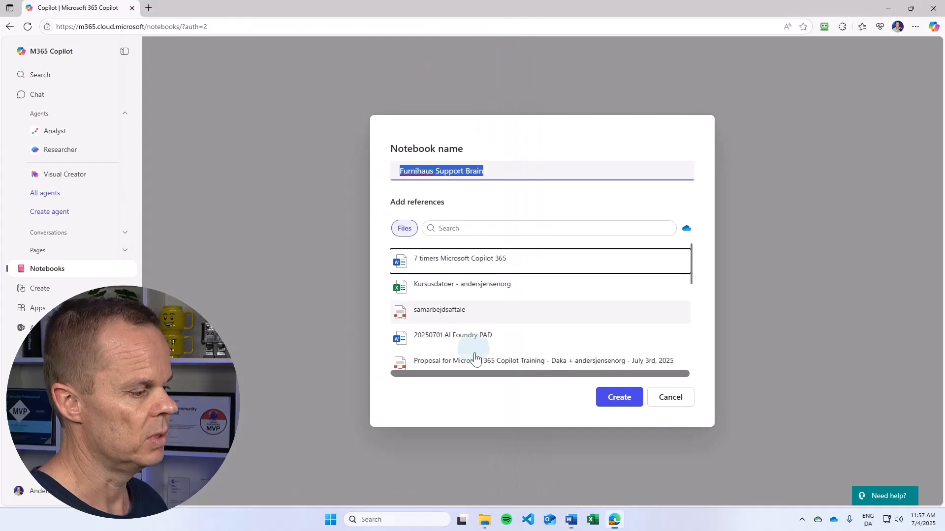
Switch to the Furnihaus Standard Response Templates document in Word, skim the reply templates and close it.
{"action": "mouse_move", "coordinate": [570, 523]}
{"action": "left_click", "coordinate": [538, 446]}
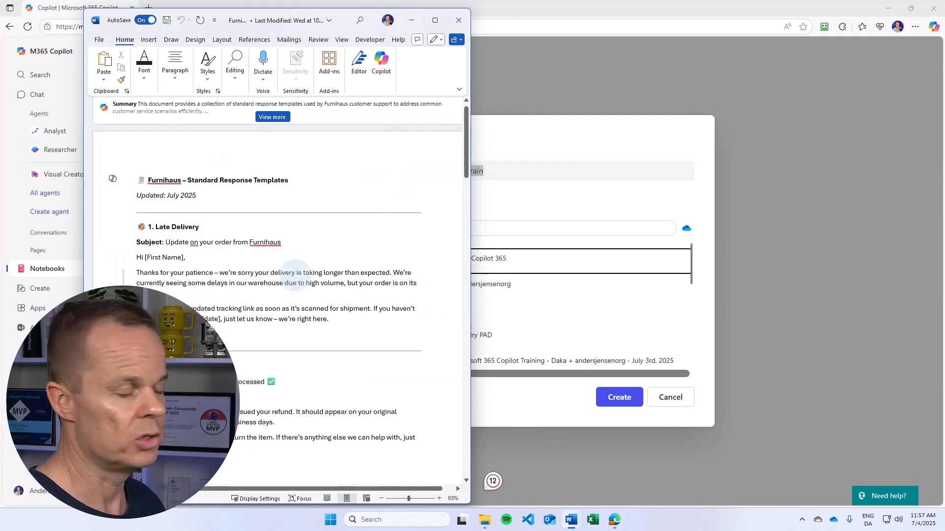
{"action": "scroll", "coordinate": [295, 274], "scroll_direction": "down", "scroll_amount": 15}
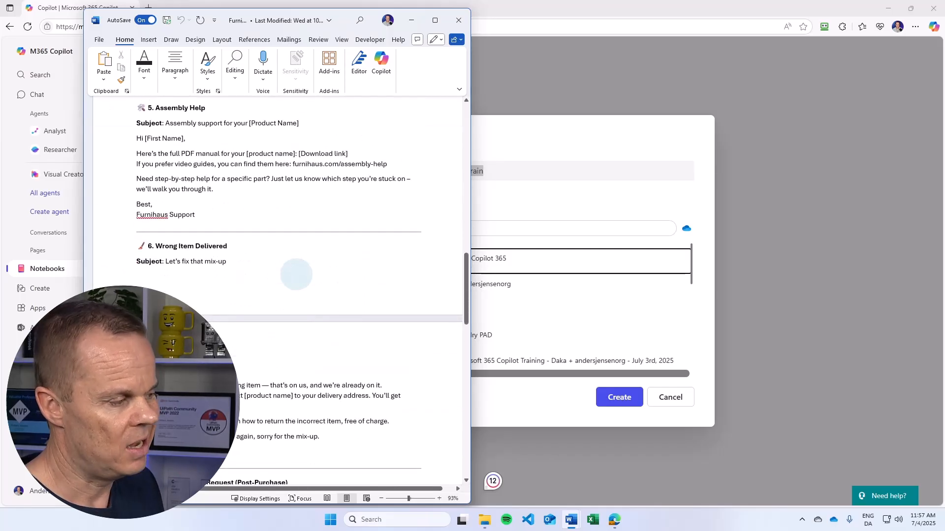
{"action": "scroll", "coordinate": [297, 272], "scroll_direction": "up", "scroll_amount": 15}
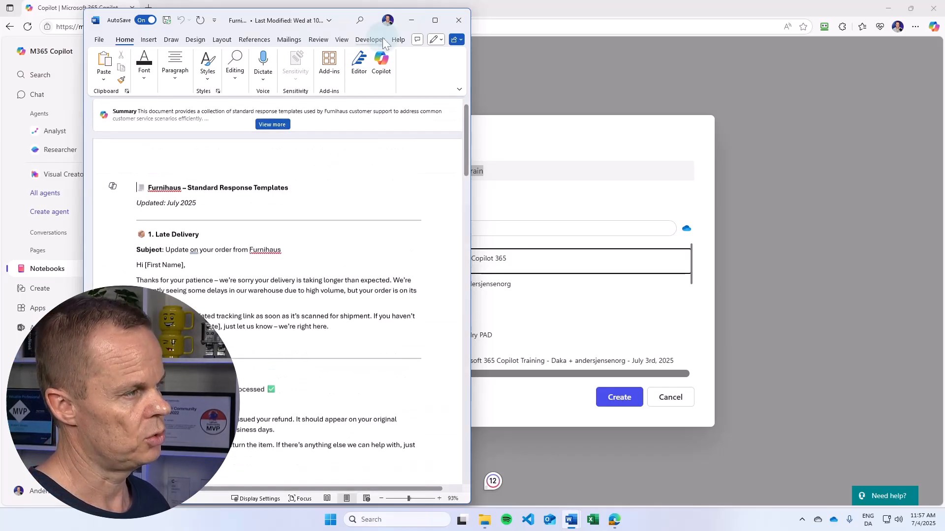
{"action": "left_click", "coordinate": [458, 20]}
Switch to the Furnihaus Past Customer Cases document in Word, review the support cases and put the document away.
{"action": "left_click", "coordinate": [571, 520]}
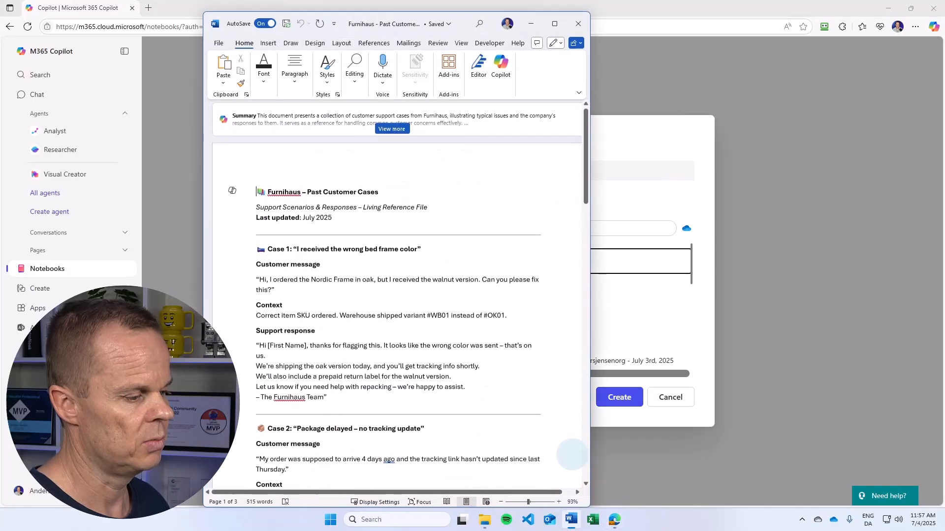
{"action": "scroll", "coordinate": [457, 319], "scroll_direction": "down", "scroll_amount": 8}
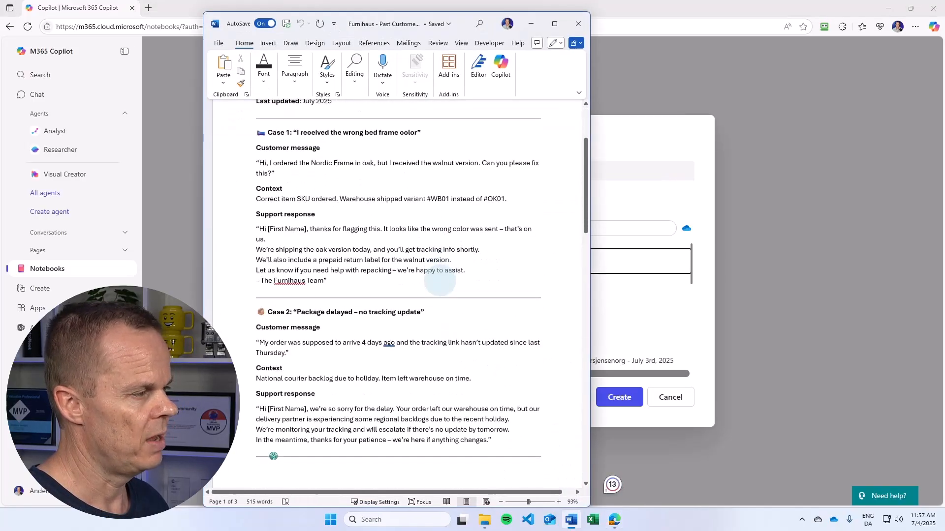
{"action": "scroll", "coordinate": [437, 277], "scroll_direction": "down", "scroll_amount": 5}
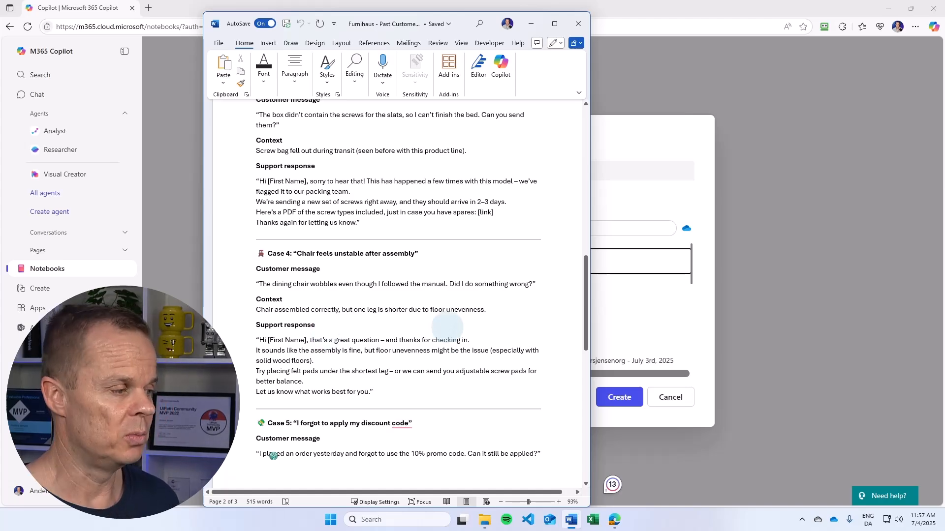
{"action": "scroll", "coordinate": [447, 327], "scroll_direction": "up", "scroll_amount": 15}
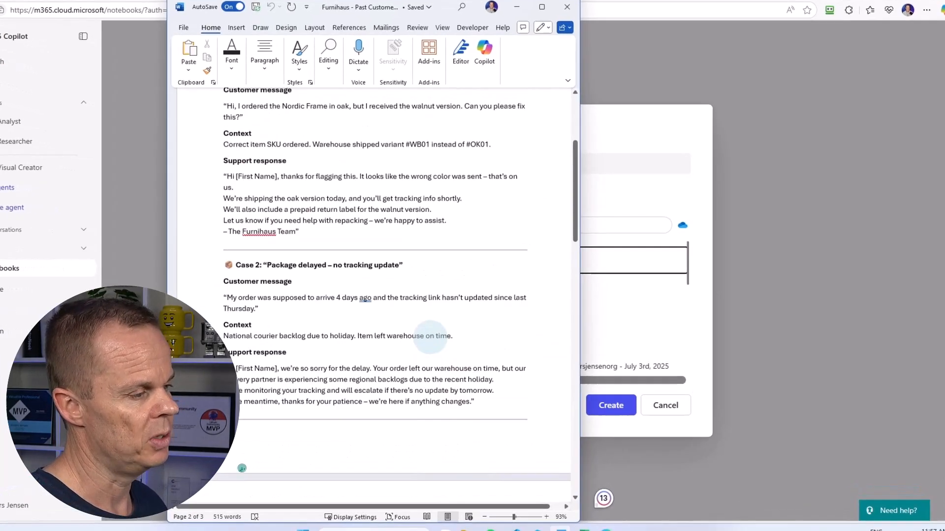
{"action": "left_click", "coordinate": [545, 0]}
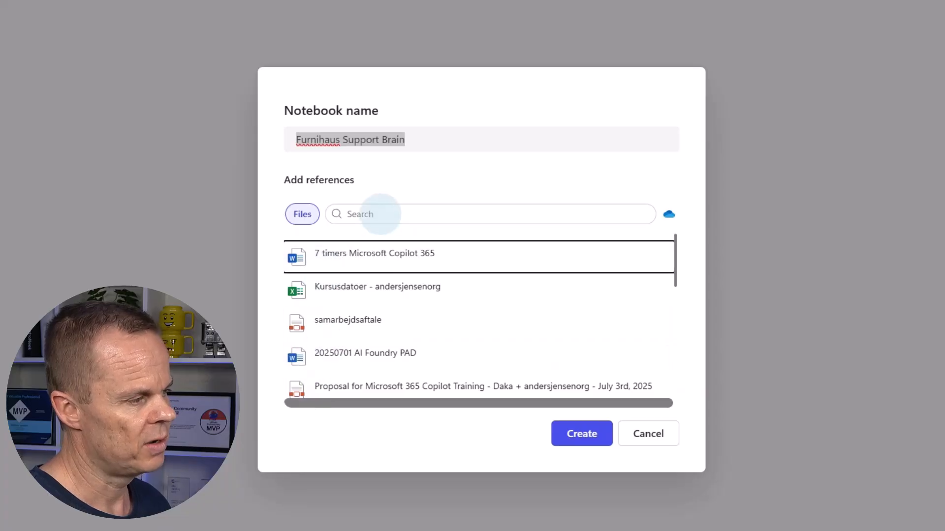
Add all six files from the OneDrive folder Copilot 365 - Lesson Files > Copilot Notebook > Furnihaus Grounding as notebook references.
{"action": "left_click", "coordinate": [384, 212]}
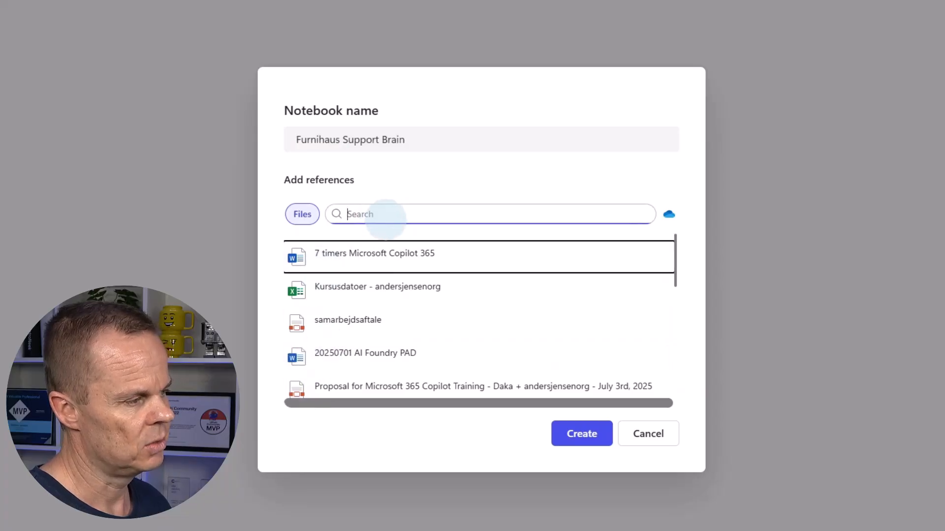
{"action": "left_click", "coordinate": [668, 217]}
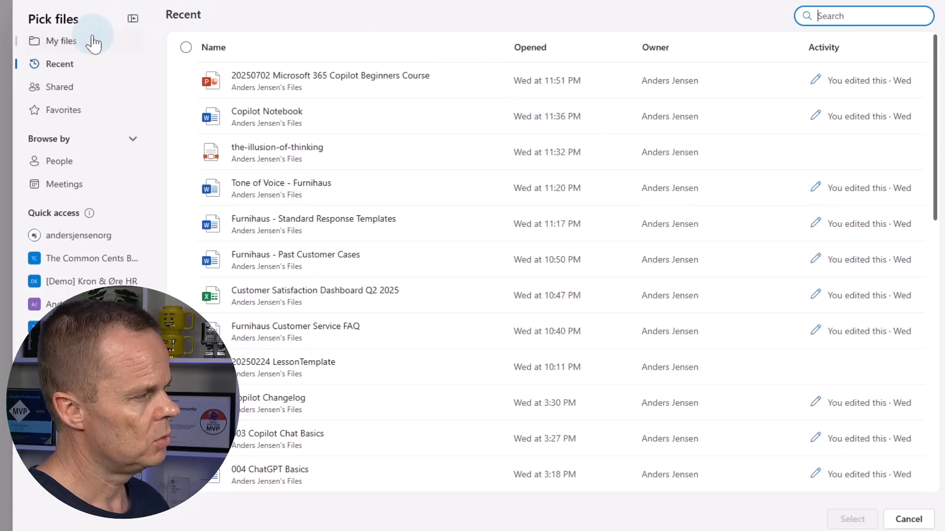
{"action": "left_click", "coordinate": [91, 42]}
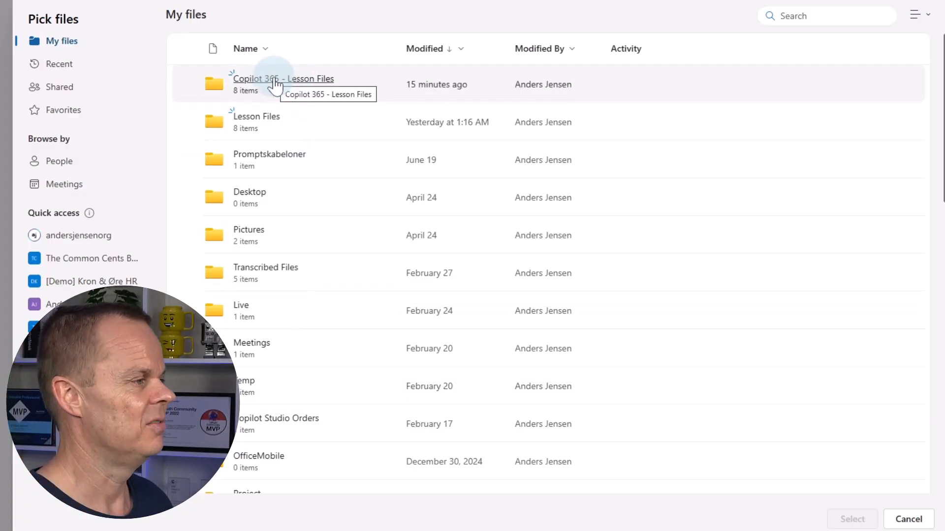
{"action": "left_click", "coordinate": [275, 81]}
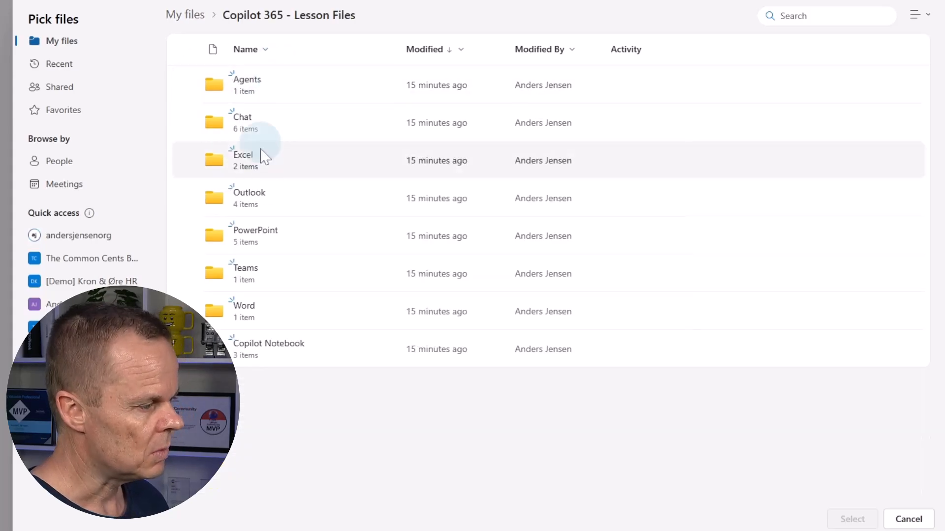
{"action": "left_click", "coordinate": [277, 351]}
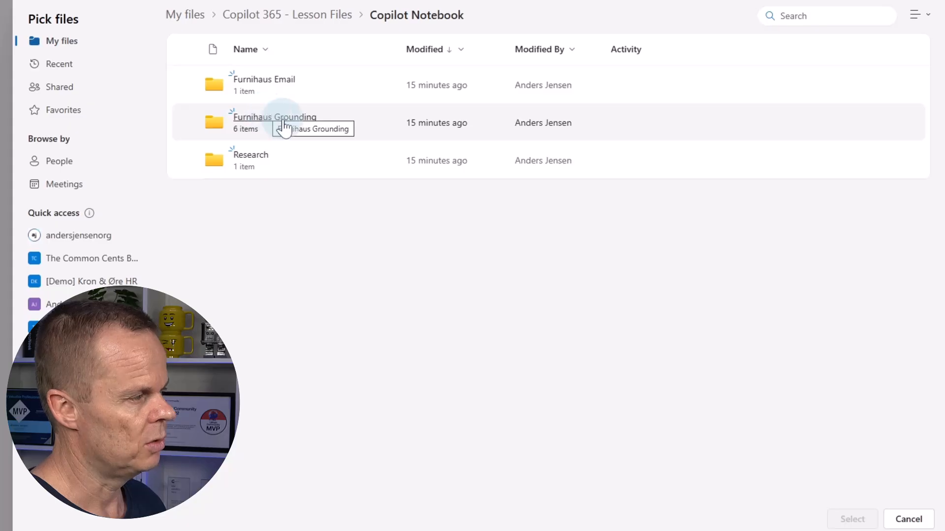
{"action": "left_click", "coordinate": [289, 123]}
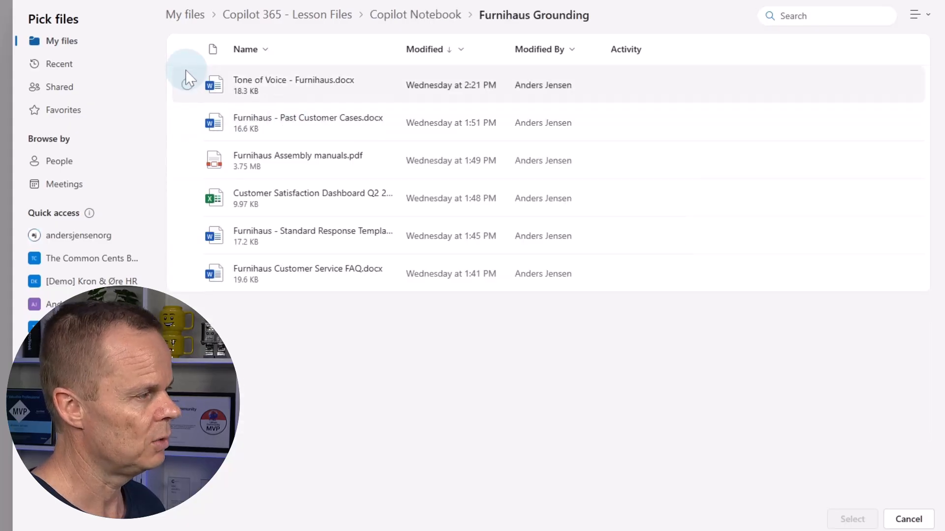
{"action": "left_click", "coordinate": [188, 49]}
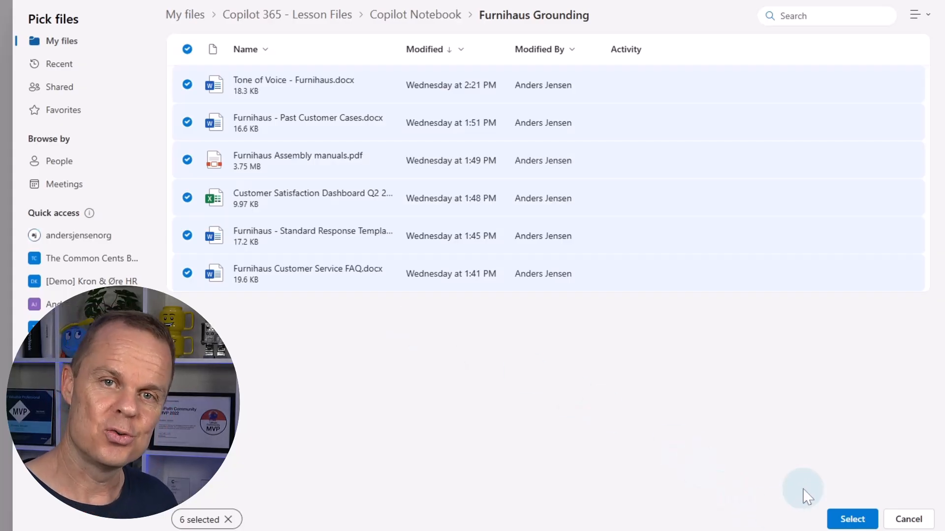
{"action": "left_click", "coordinate": [850, 518]}
Create the notebook, allow the site to know the location, and look over the list of added references.
{"action": "left_click", "coordinate": [589, 451]}
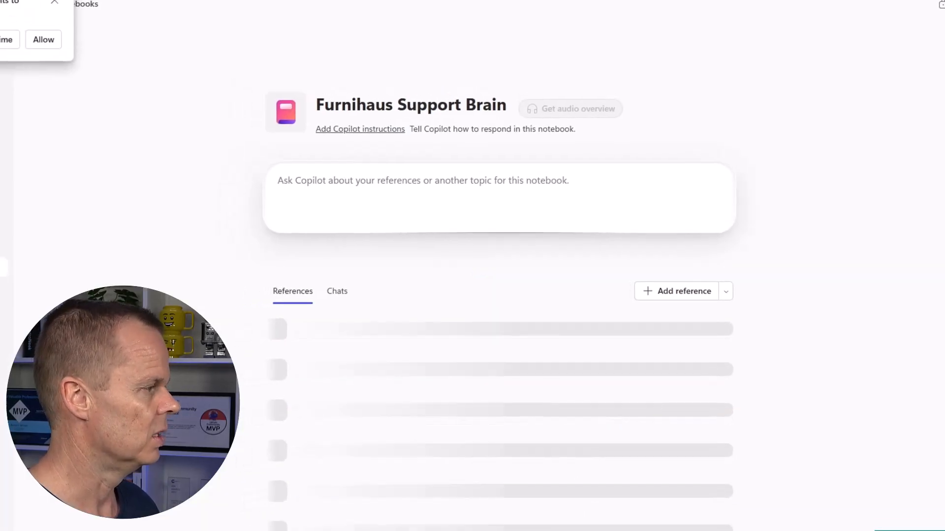
{"action": "left_click", "coordinate": [43, 40]}
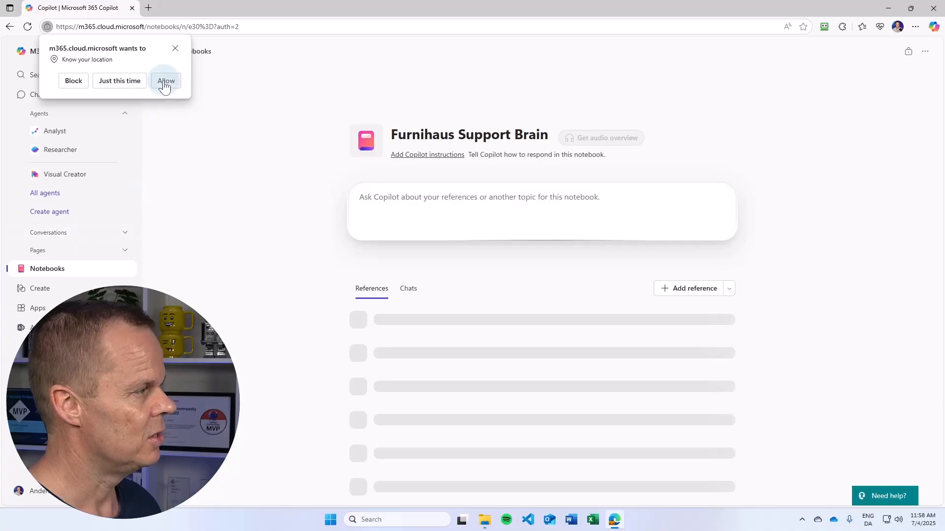
{"action": "left_click", "coordinate": [165, 81]}
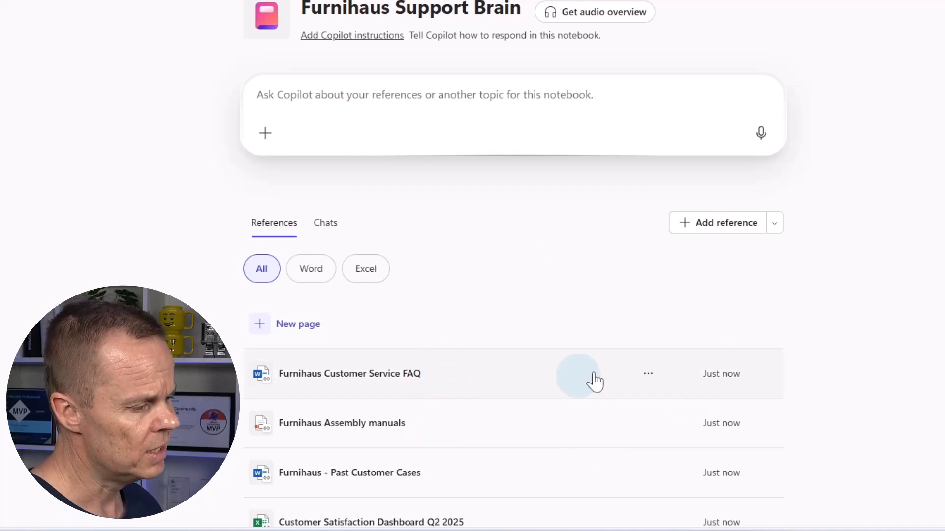
{"action": "scroll", "coordinate": [588, 286], "scroll_direction": "down", "scroll_amount": 3}
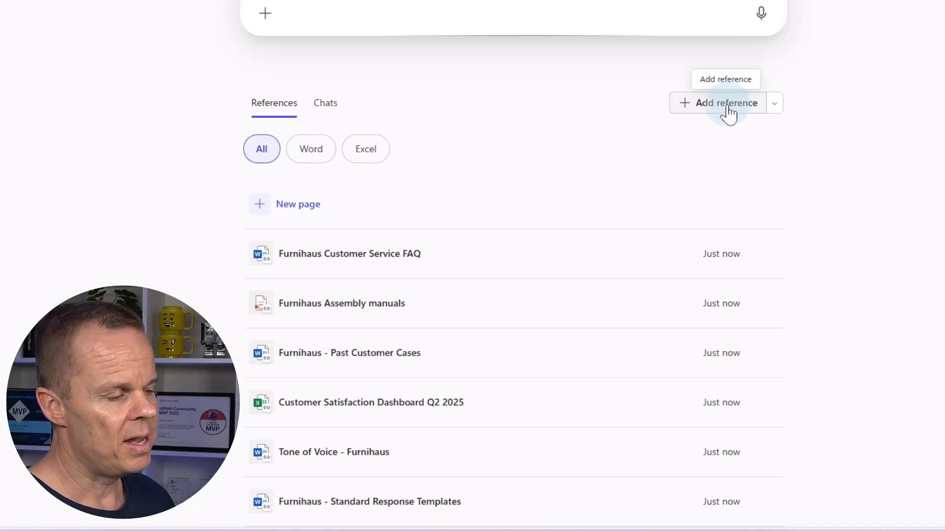
Show the additional options for adding a reference to the notebook.
{"action": "left_click", "coordinate": [776, 105]}
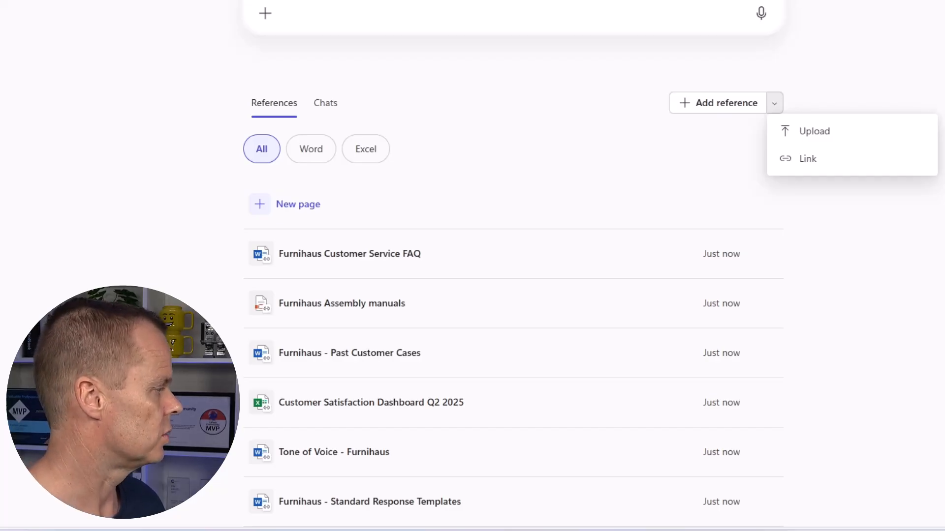
Add Copilot instructions to the notebook, beginning with "Use the tone and style from the Furnihaus Tone of Voice Guide,".
{"action": "scroll", "coordinate": [268, 211], "scroll_direction": "up", "scroll_amount": 3}
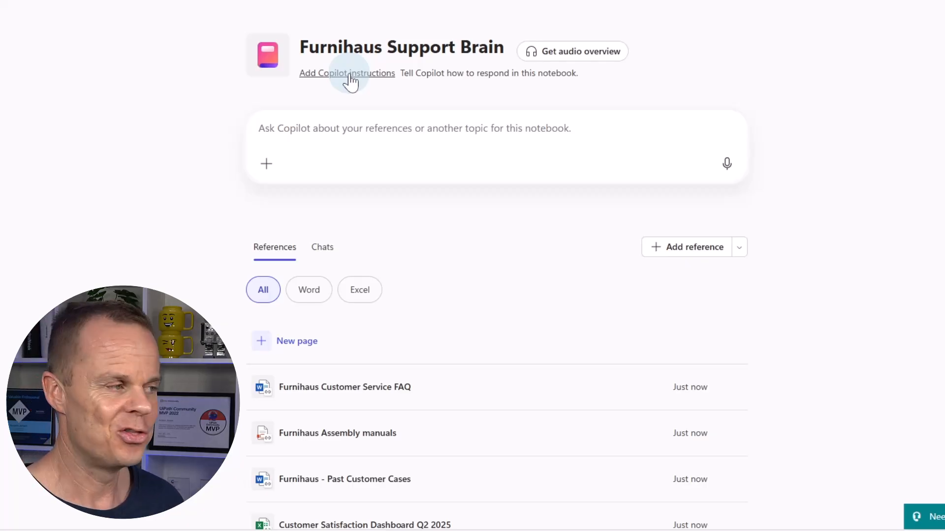
{"action": "left_click", "coordinate": [349, 73]}
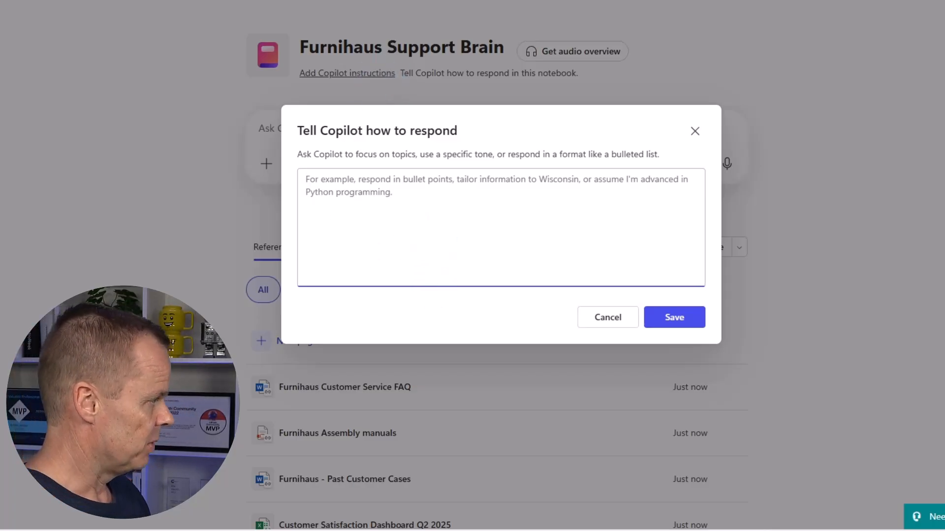
{"action": "type", "text": "Use the tone"}
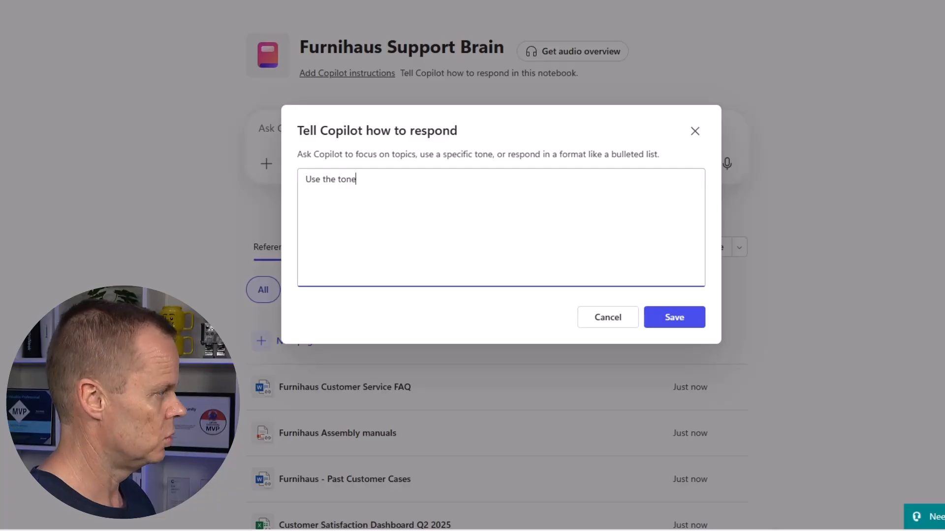
{"action": "type", "text": " and style from th"}
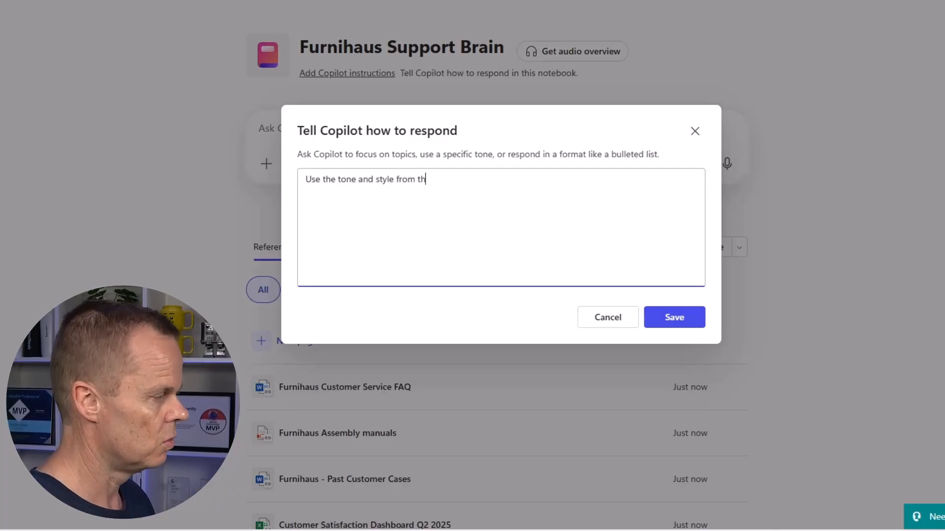
{"action": "type", "text": "e Furnihaus"}
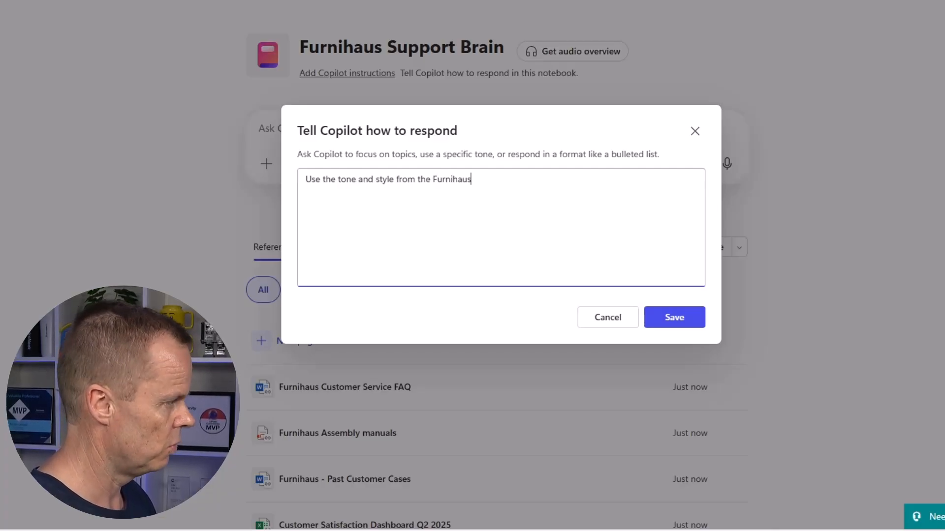
{"action": "type", "text": " Tone "}
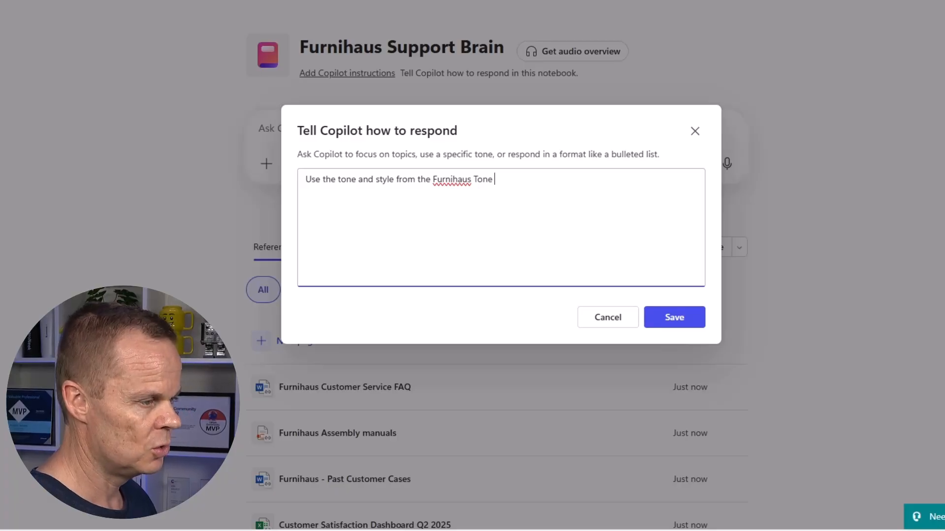
{"action": "type", "text": "of Voice "}
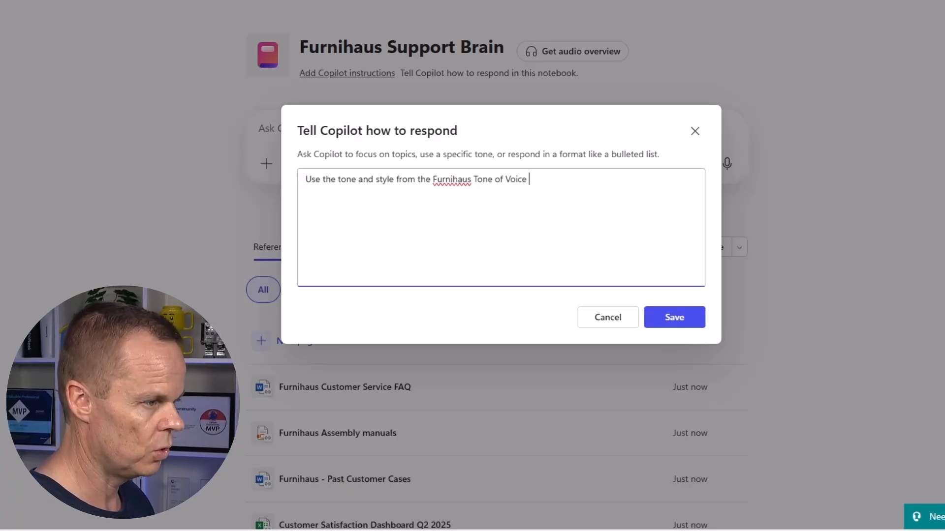
{"action": "type", "text": "Guide, and re"}
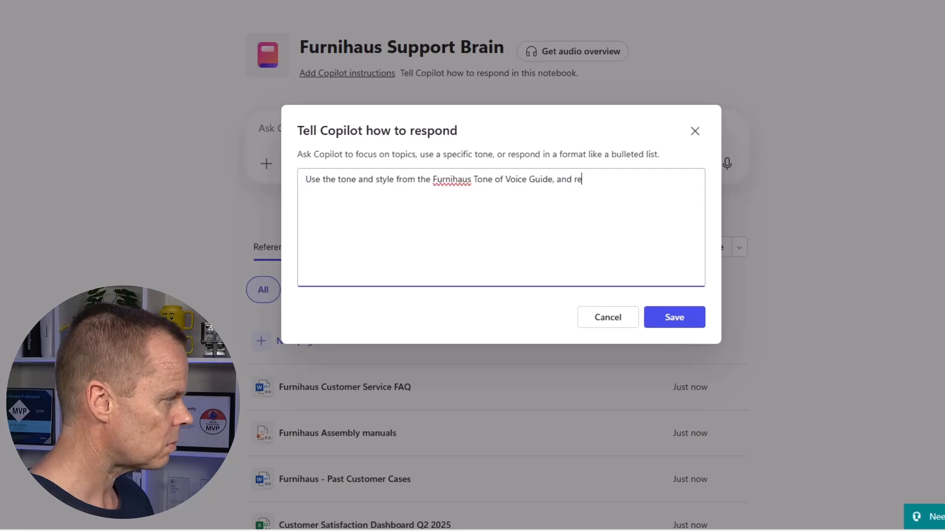
Continue the Copilot instructions with "and respond based on the SOPs and examples in the uploaded reference documents.".
{"action": "type", "text": "spond based "}
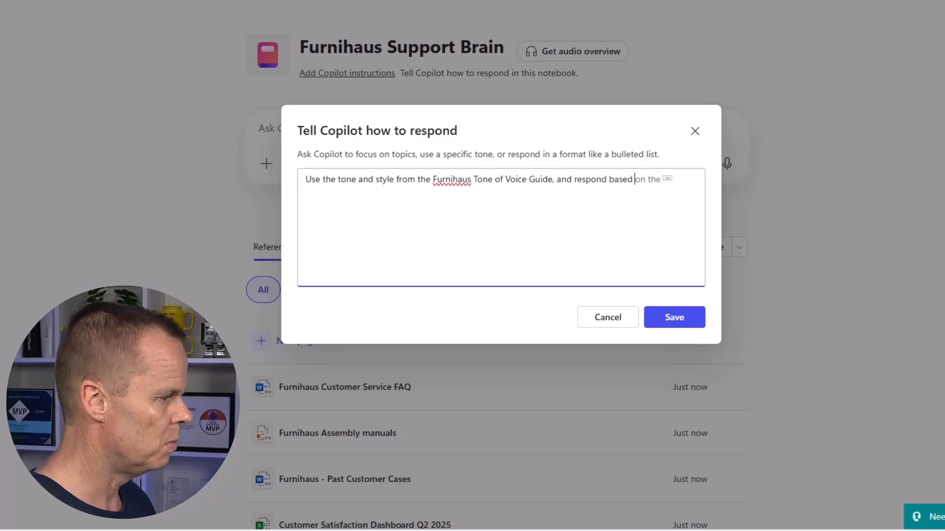
{"action": "type", "text": "on te"}
{"action": "key", "text": "BackSpace"}
{"action": "type", "text": "he "}
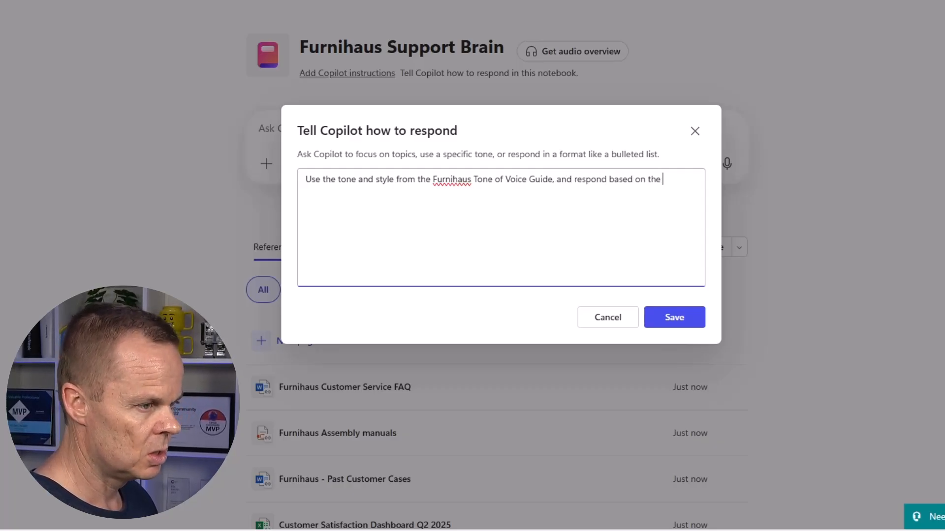
{"action": "type", "text": "SOPs and"}
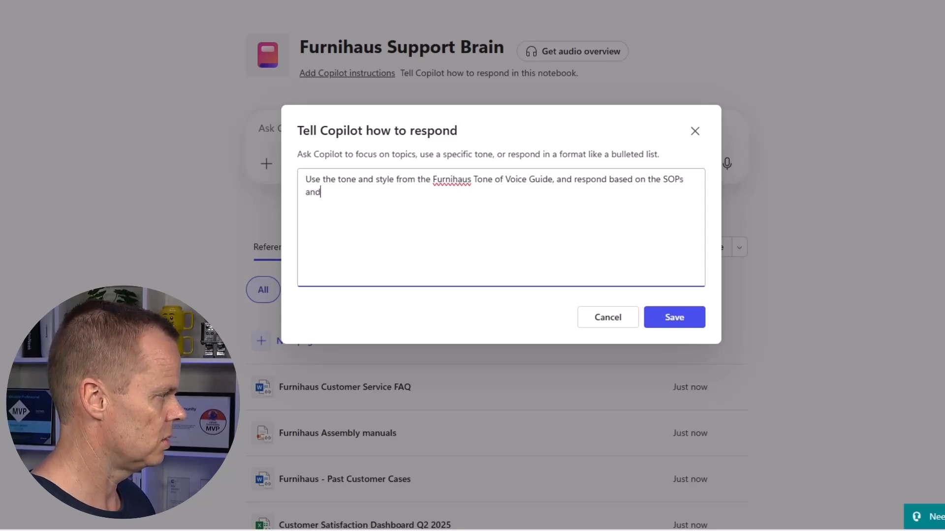
{"action": "type", "text": " examples"}
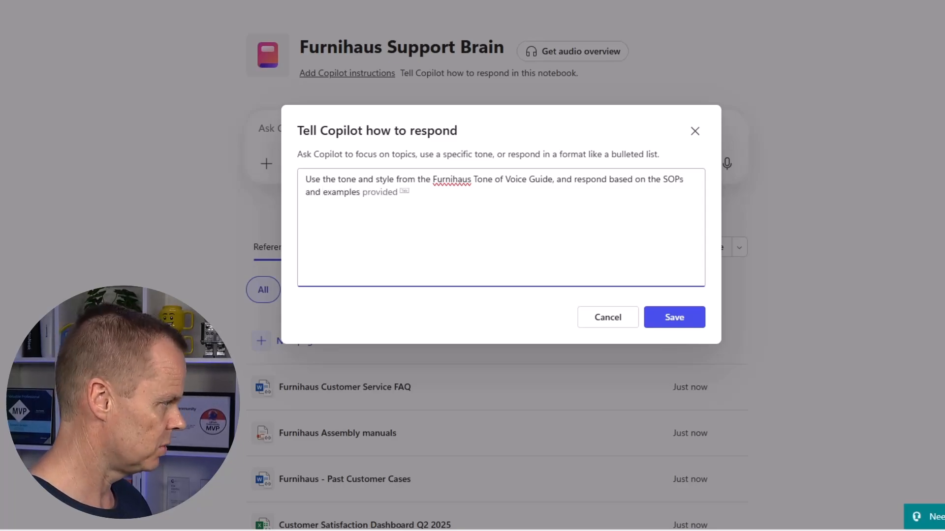
{"action": "type", "text": " in the uploaded"}
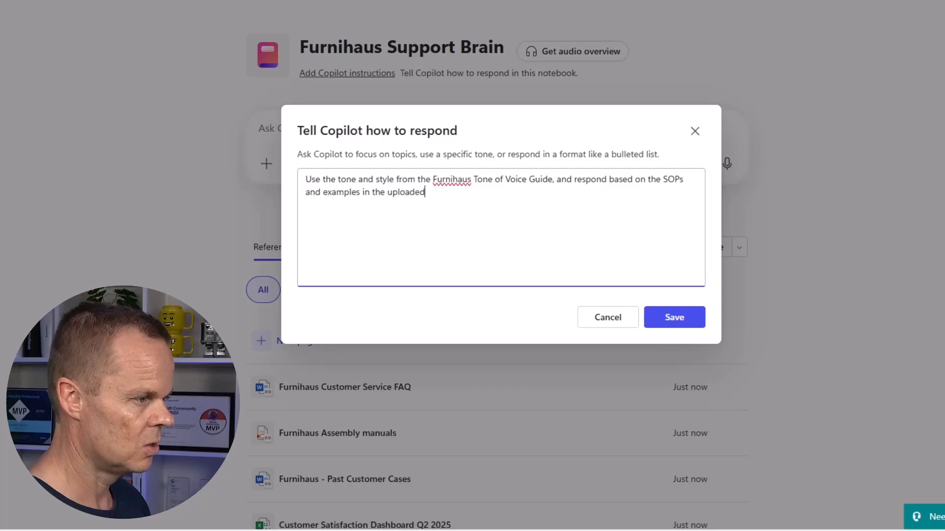
{"action": "type", "text": " reference docu"}
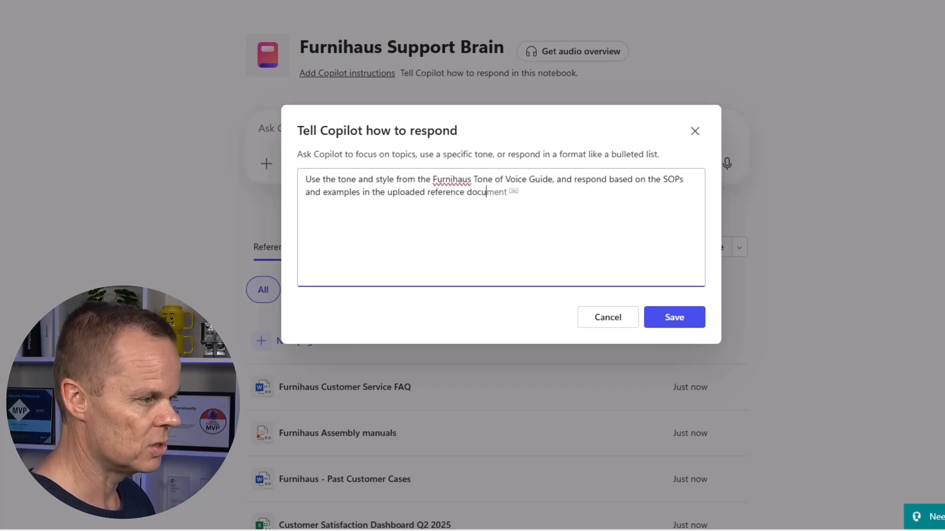
{"action": "type", "text": "ments. Form"}
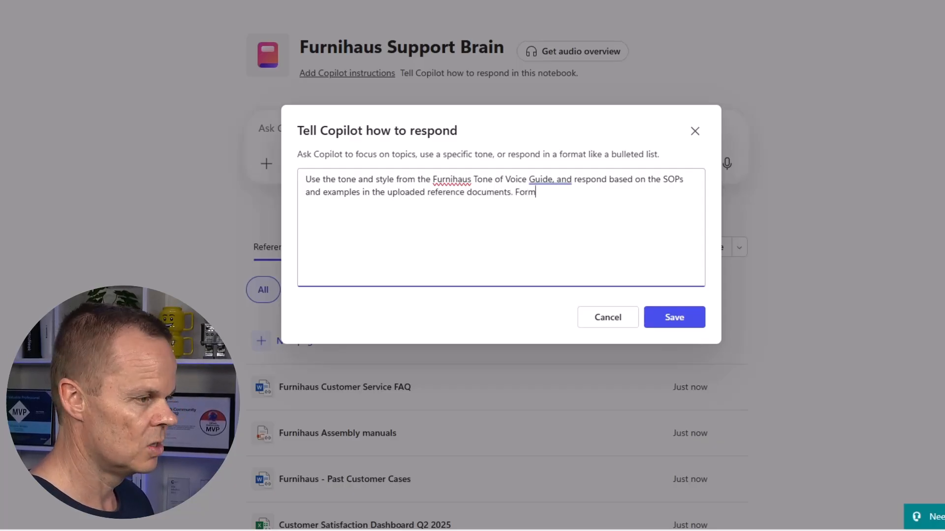
Finish the Copilot instructions with "Format answers as full replies unless asked otherwise" and save them.
{"action": "type", "text": "at answers"}
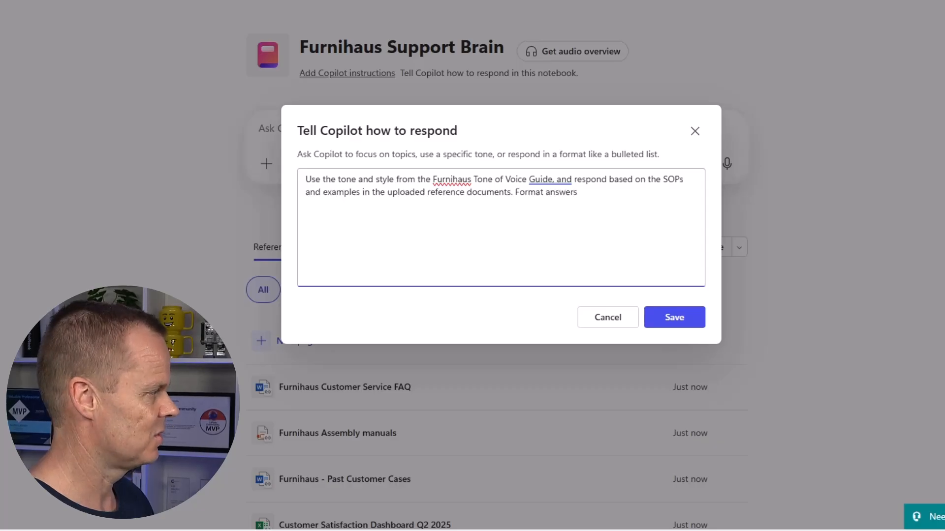
{"action": "type", "text": " as f"}
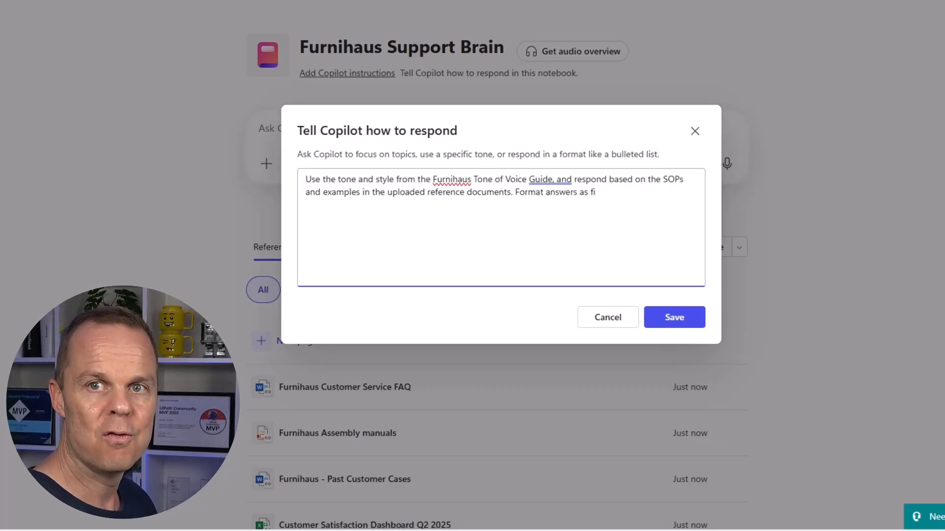
{"action": "type", "text": "ull"}
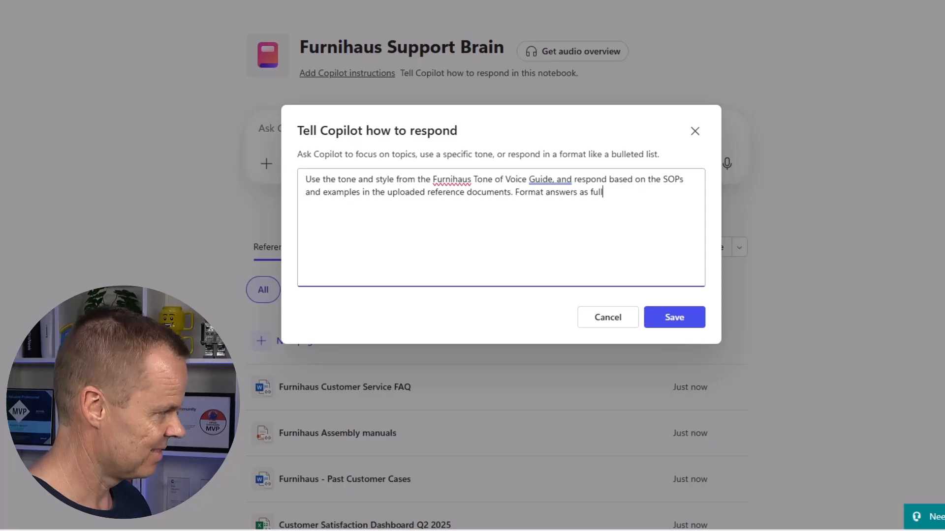
{"action": "type", "text": " replies u"}
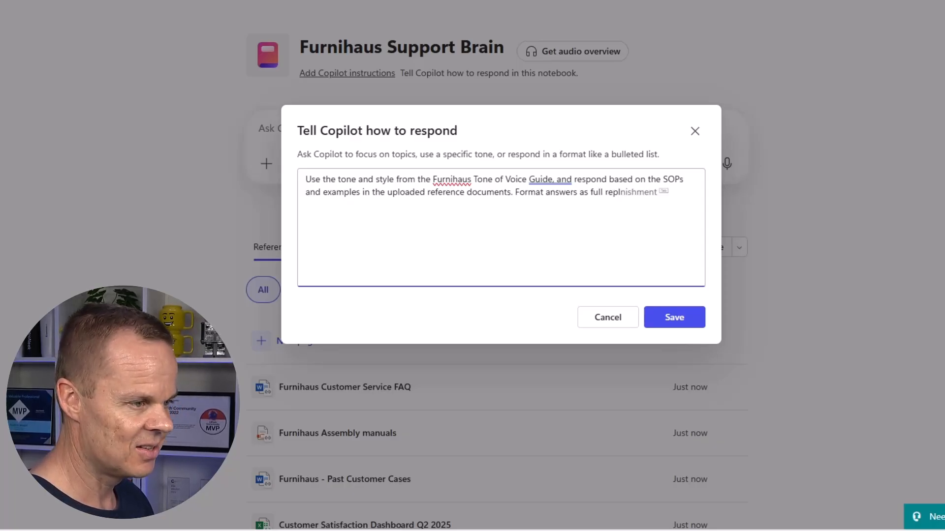
{"action": "type", "text": "nless asked otherwi"}
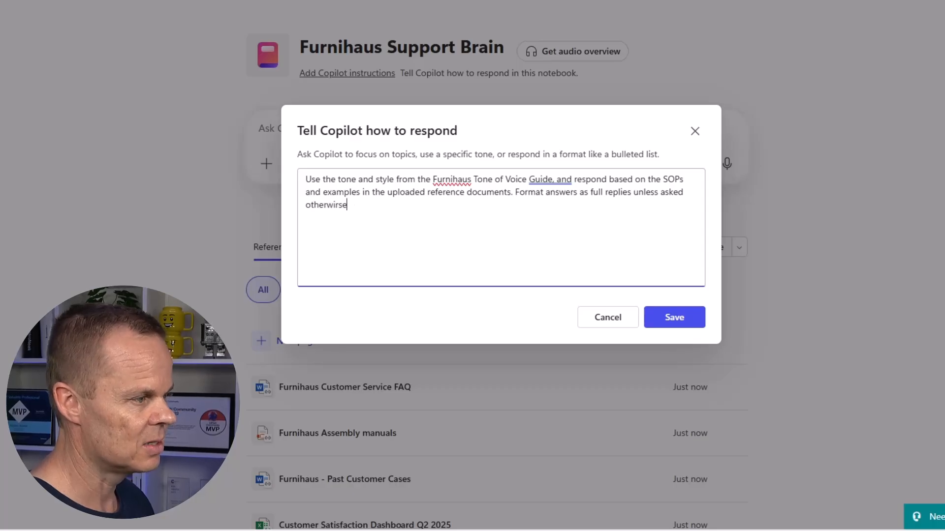
{"action": "type", "text": "rse"}
{"action": "key", "text": "BackSpace"}
{"action": "key", "text": "BackSpace"}
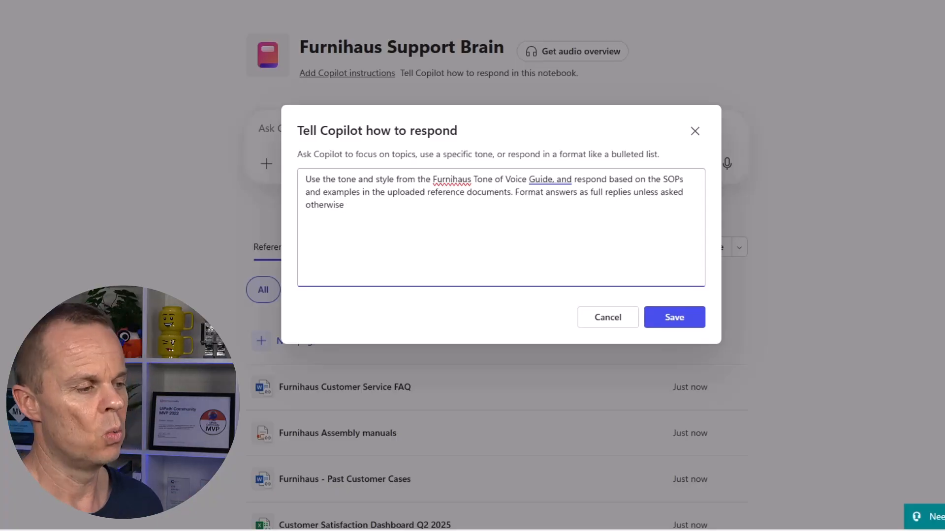
{"action": "left_click", "coordinate": [682, 319]}
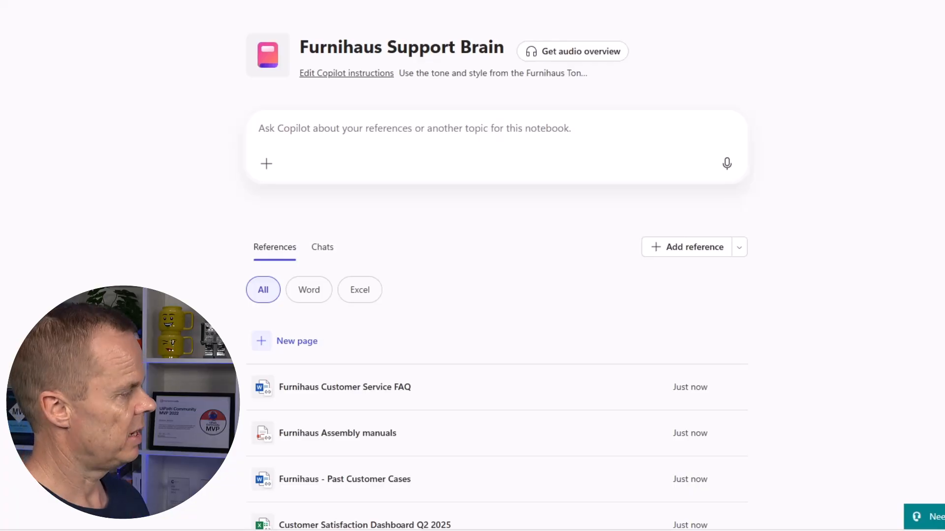
Begin a prompt to the notebook's Copilot with "A customer received a nordic frame bed with two cracked slats.".
{"action": "left_click", "coordinate": [337, 126]}
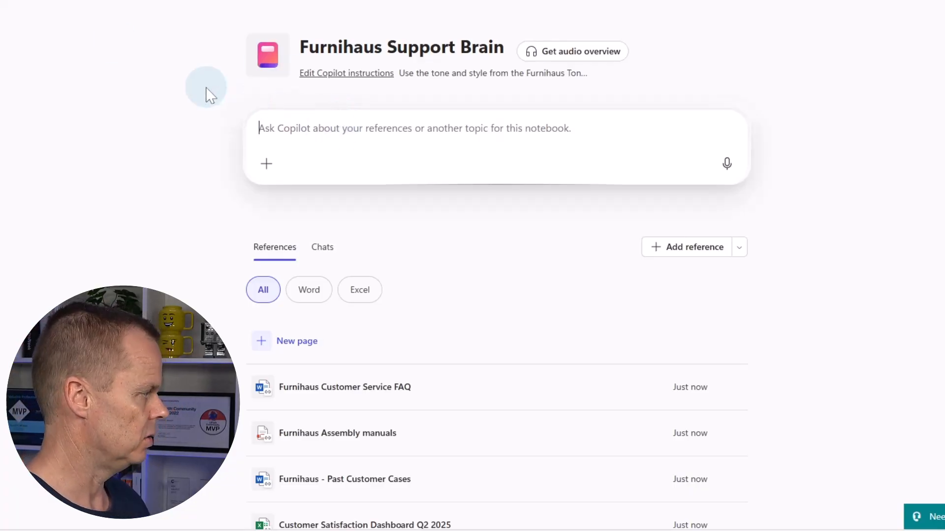
{"action": "type", "text": "A customer"}
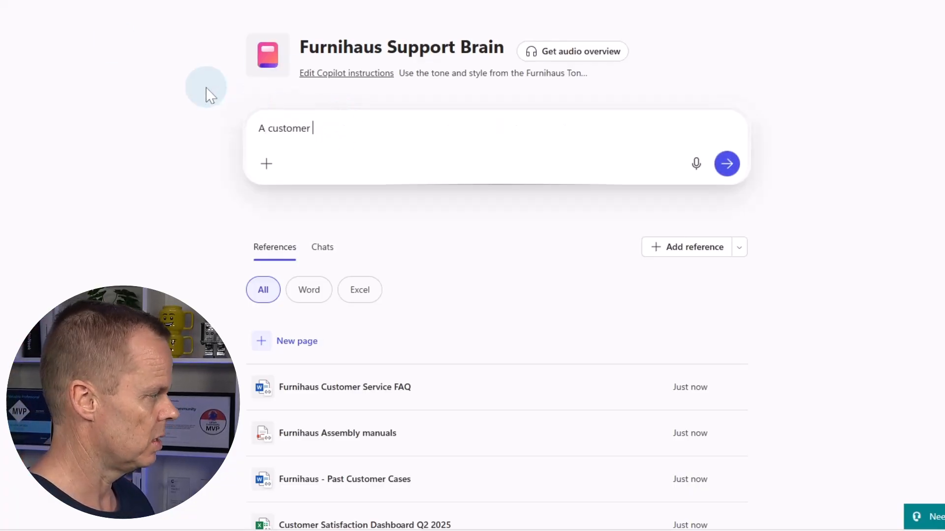
{"action": "type", "text": " received a "}
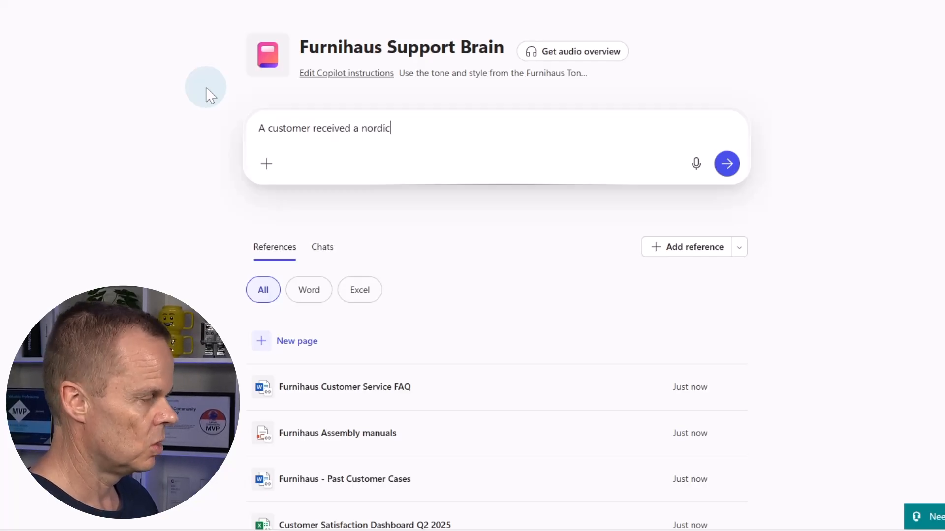
{"action": "type", "text": "nordic frame"}
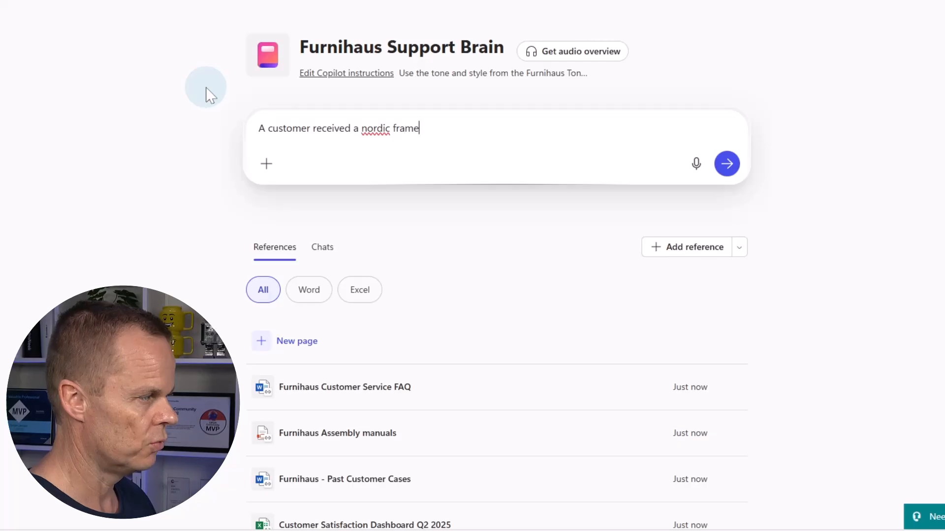
{"action": "type", "text": " bed"}
{"action": "type", "text": " wi"}
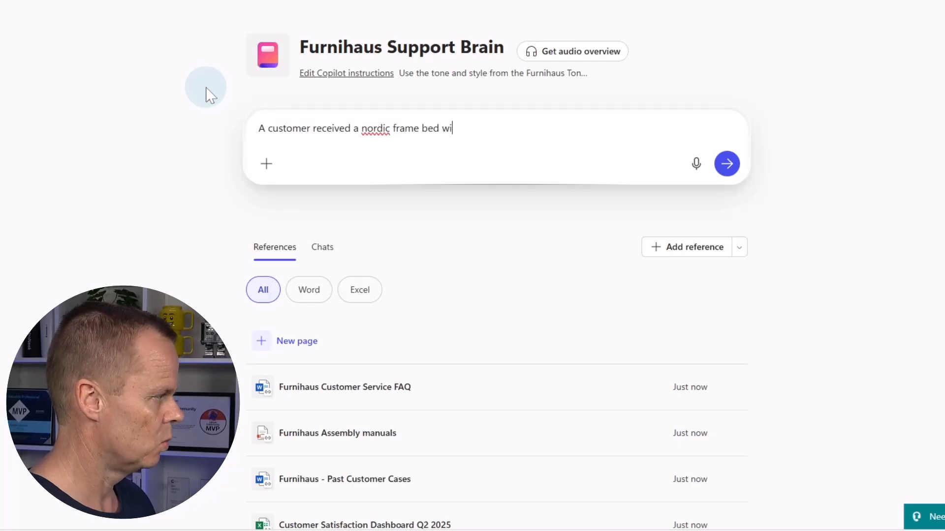
{"action": "type", "text": "th two cra"}
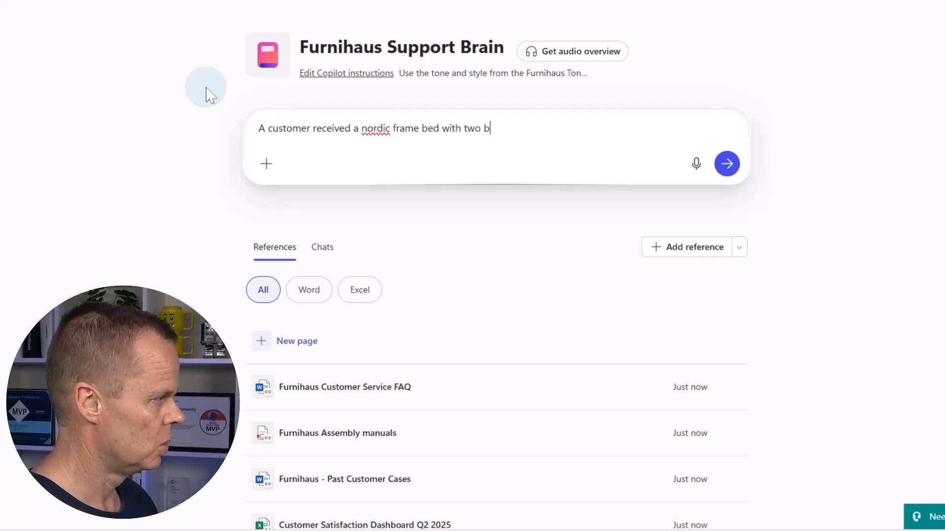
{"action": "type", "text": "cked sla"}
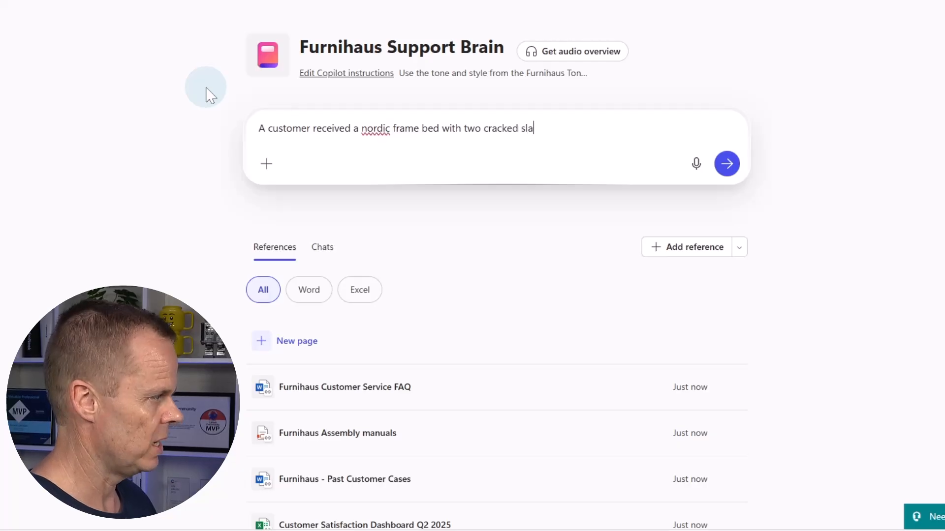
{"action": "type", "text": "ts. Write a "}
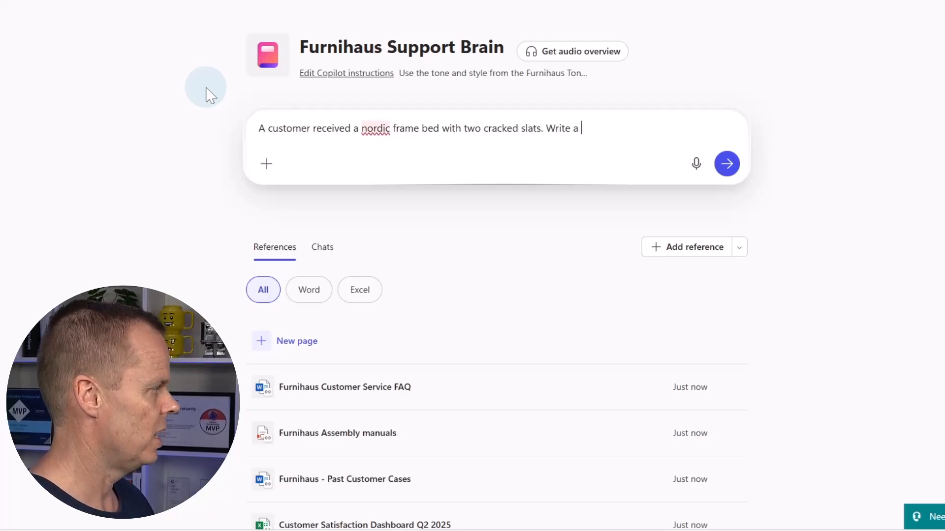
Finish the prompt after "Write a" with "helpful and empathetic reply using Furnihaus tone and templates" and send it.
{"action": "type", "text": "helpful and "}
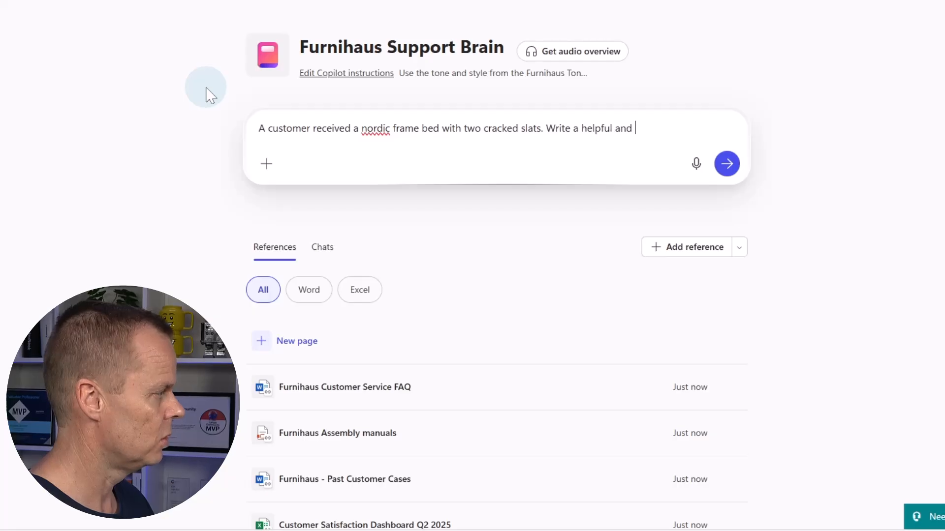
{"action": "type", "text": "empathetic"}
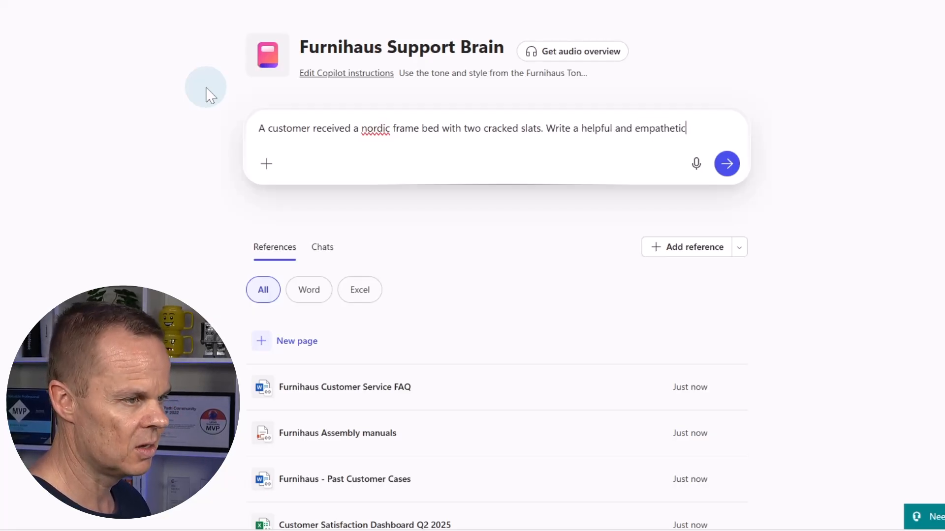
{"action": "type", "text": " rep"}
{"action": "key", "text": "BackSpace"}
{"action": "type", "text": "eply usi"}
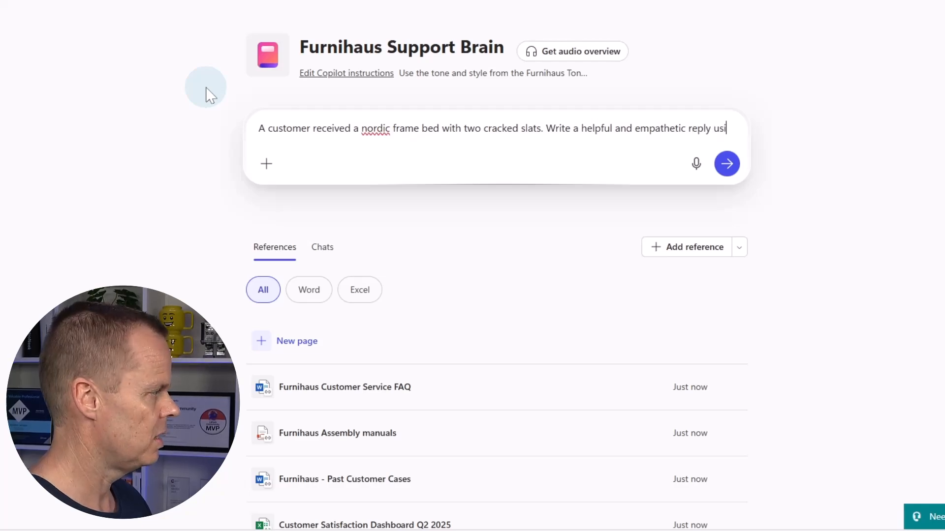
{"action": "type", "text": "ng Furni"}
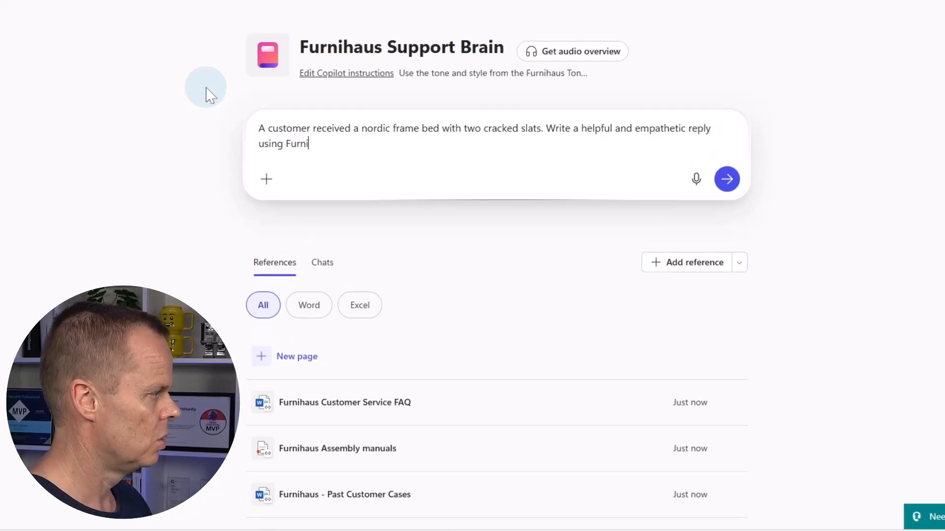
{"action": "type", "text": "haus tone"}
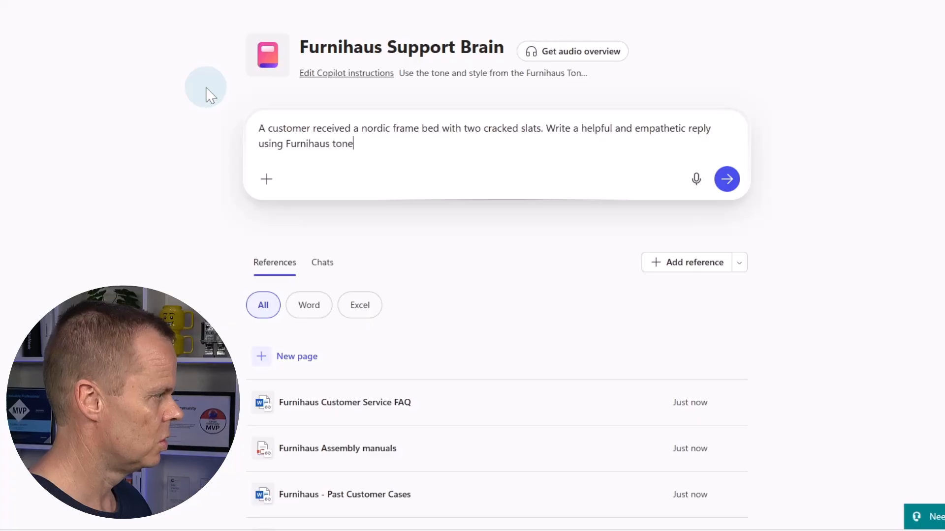
{"action": "type", "text": " and templea"}
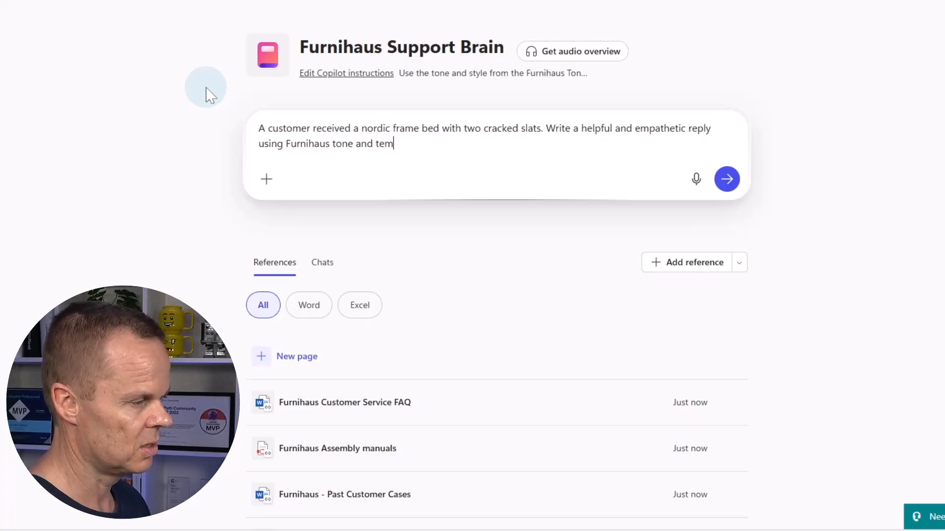
{"action": "key", "text": "BackSpace"}
{"action": "key", "text": "BackSpace"}
{"action": "type", "text": "ates"}
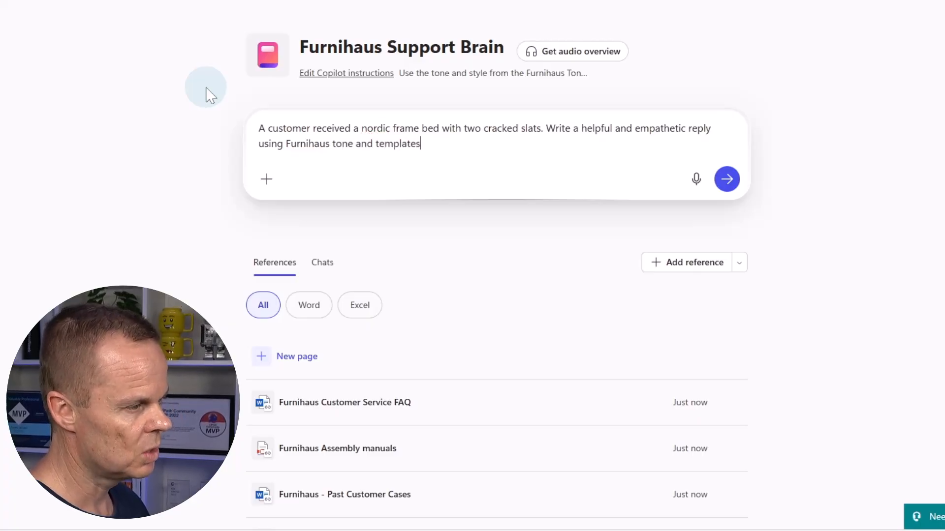
{"action": "key", "text": "Return"}
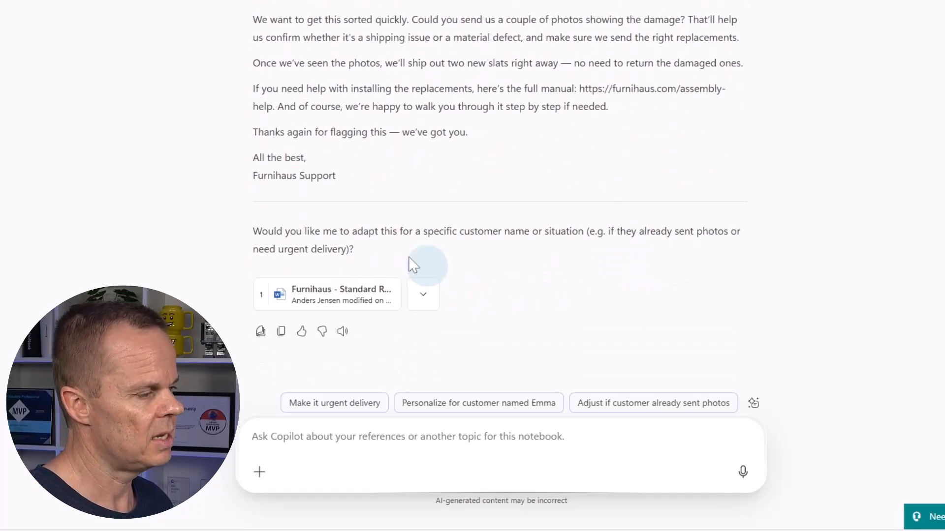
In a new notebook chat, dictate and send "Respond to a customer asking if they can return an assembled chair that's too large for their space".
{"action": "mouse_move", "coordinate": [346, 304]}
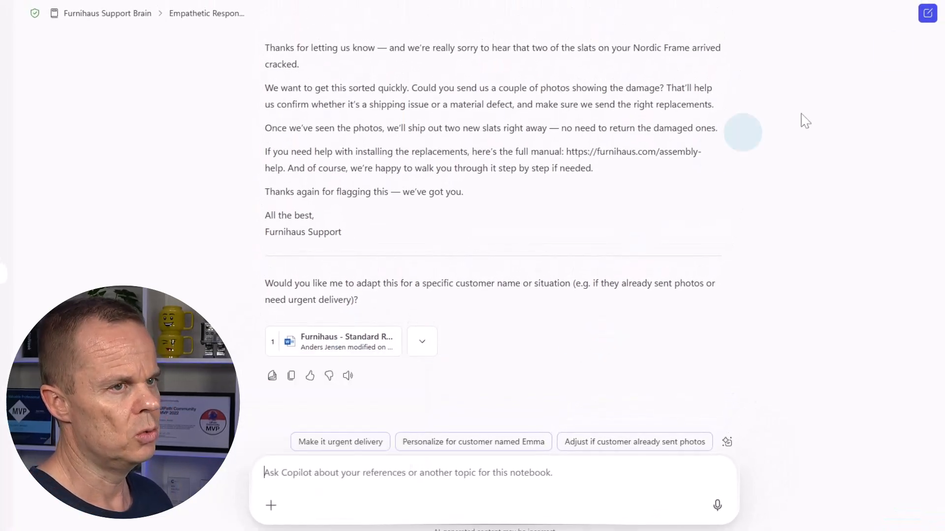
{"action": "left_click", "coordinate": [927, 16]}
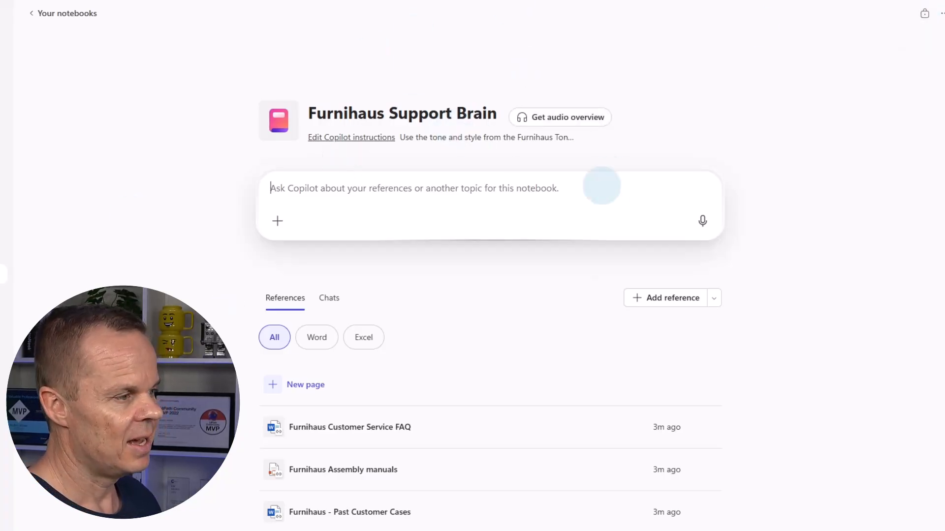
{"action": "left_click", "coordinate": [699, 229]}
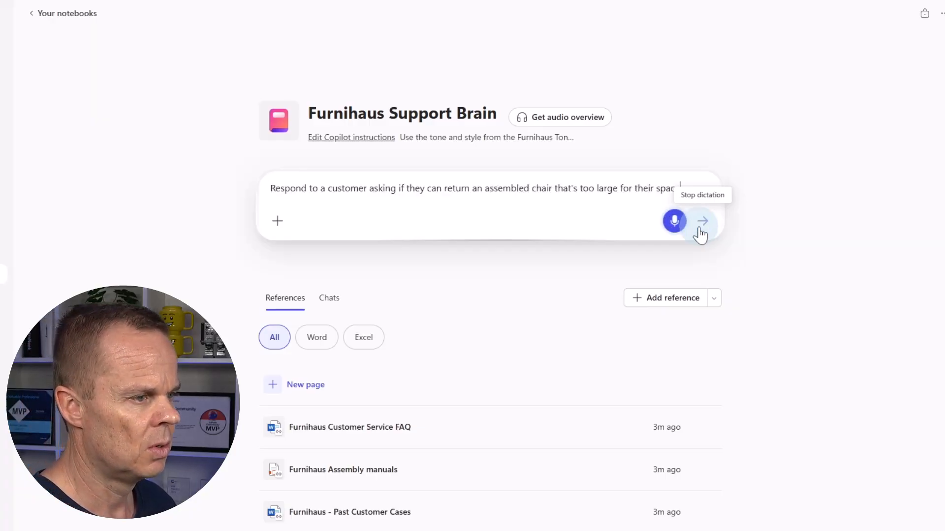
{"action": "left_click", "coordinate": [701, 222]}
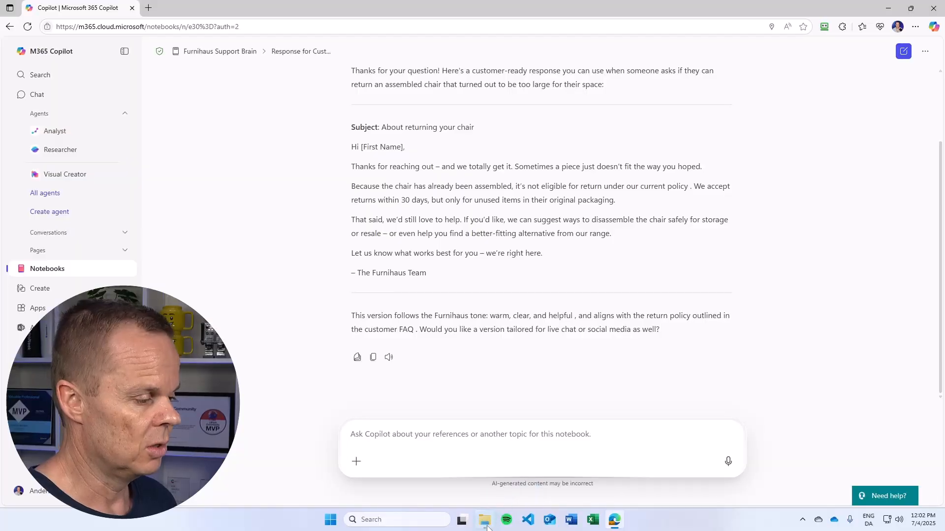
Switch to File Explorer, open Email1.txt from the Furnihaus Email folder, and copy the entire customer message.
{"action": "left_click", "coordinate": [485, 520]}
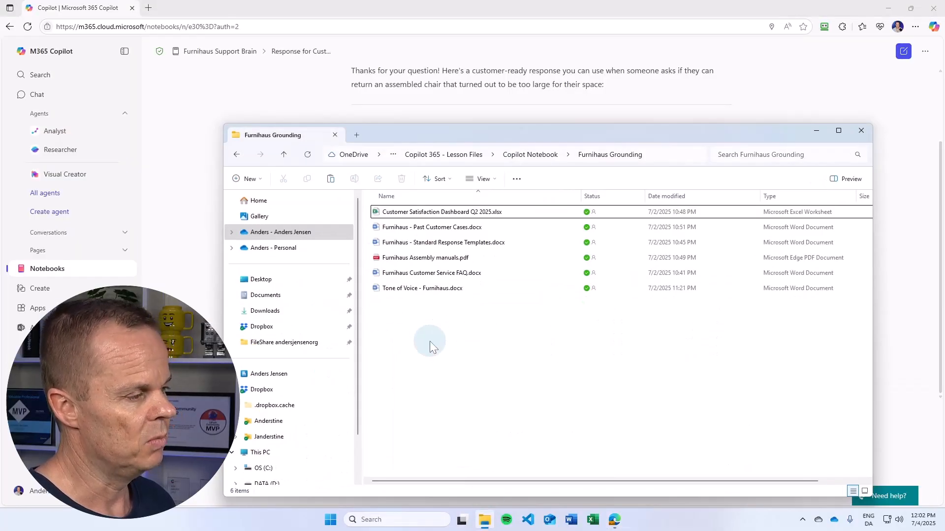
{"action": "key", "text": "alt+Left"}
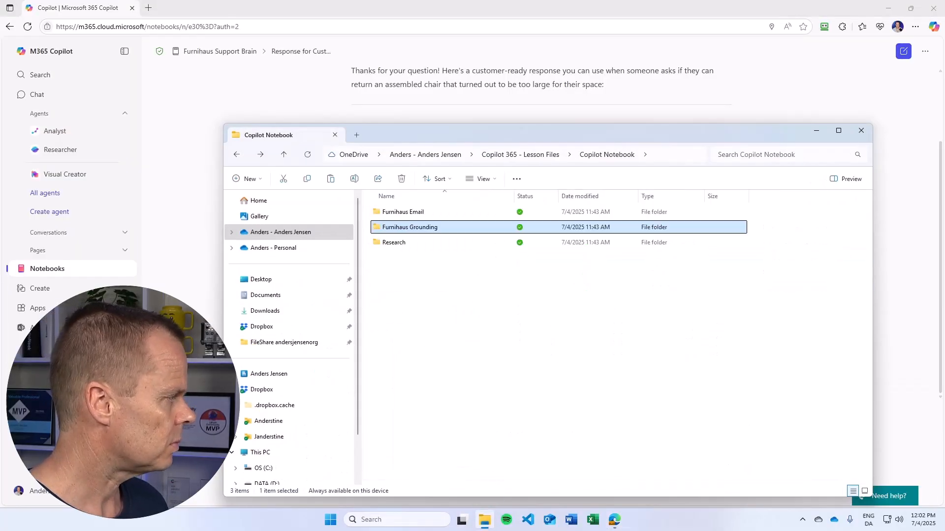
{"action": "double_click", "coordinate": [415, 214]}
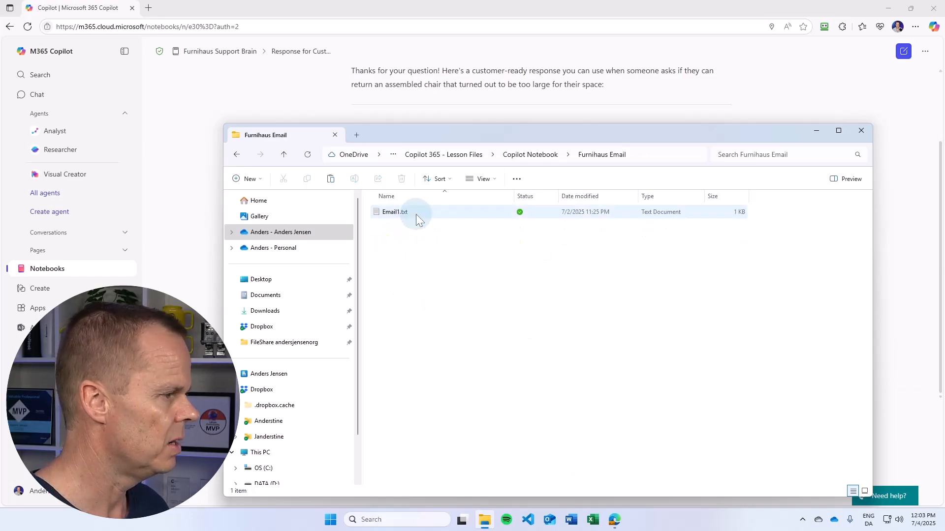
{"action": "left_click", "coordinate": [410, 211]}
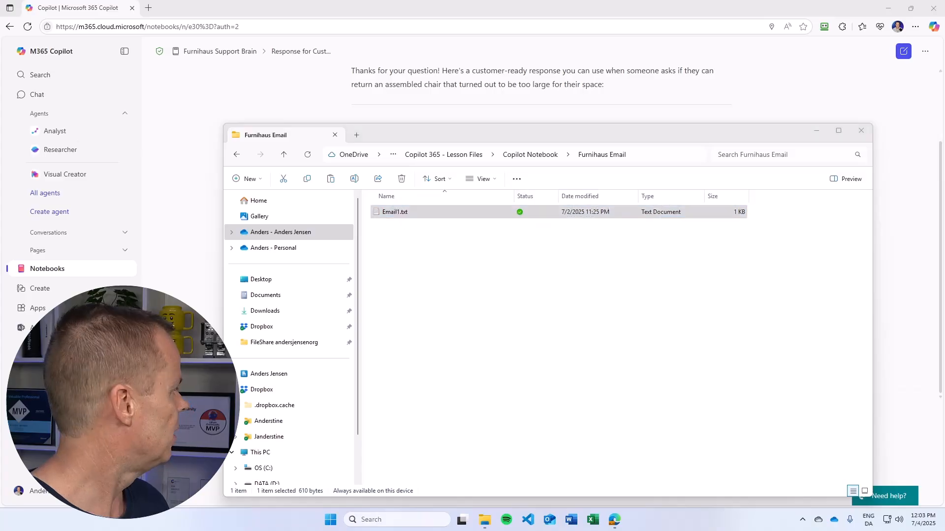
{"action": "left_click_drag", "start_coordinate": [259, 171], "coordinate": [363, 69]}
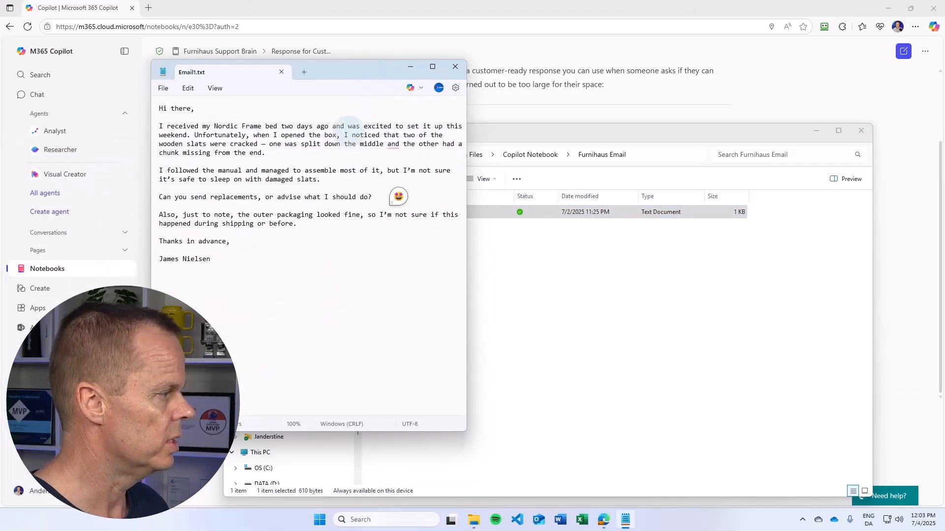
{"action": "left_click_drag", "start_coordinate": [232, 258], "coordinate": [131, 110]}
{"action": "key", "text": "ctrl+c"}
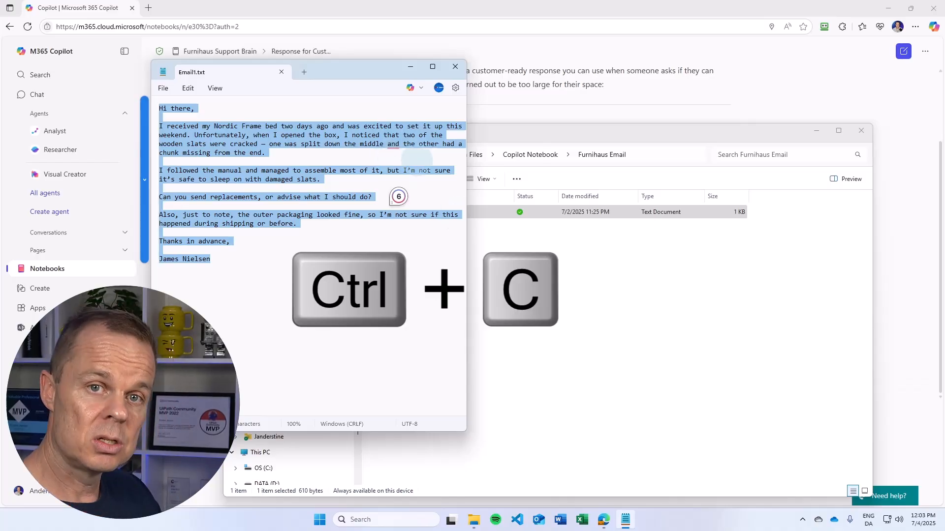
Back in Copilot, paste the copied customer email into a new Furnihaus Support Brain chat and send it.
{"action": "left_click", "coordinate": [539, 6]}
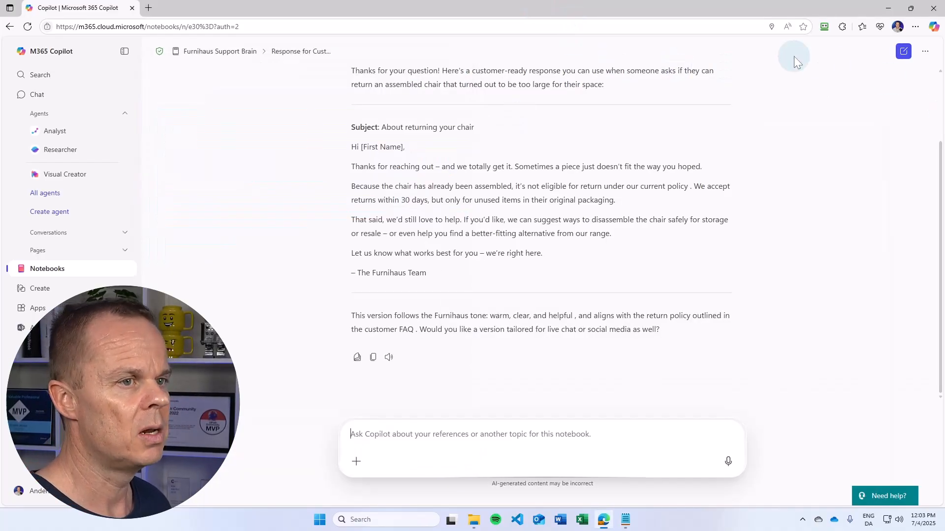
{"action": "left_click", "coordinate": [902, 52]}
{"action": "left_click", "coordinate": [480, 194]}
{"action": "key", "text": "ctrl+v"}
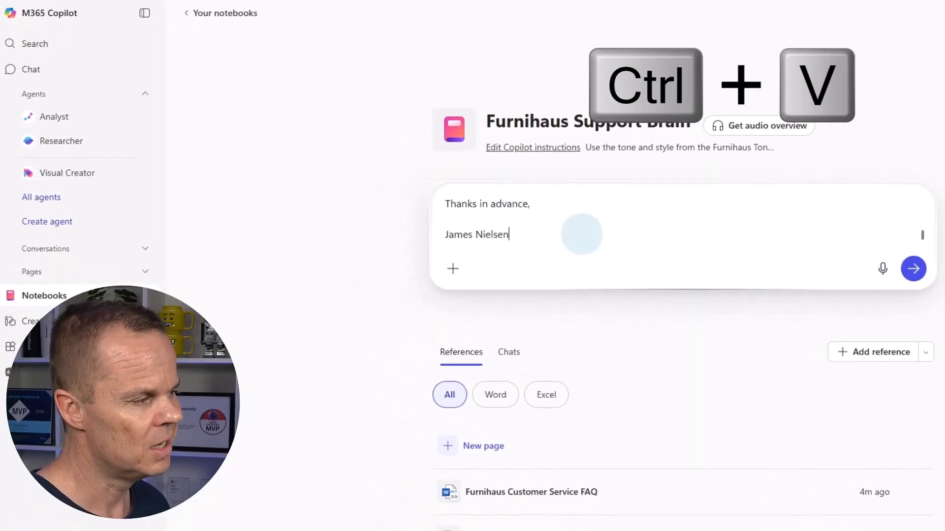
{"action": "scroll", "coordinate": [575, 236], "scroll_direction": "up", "scroll_amount": 10}
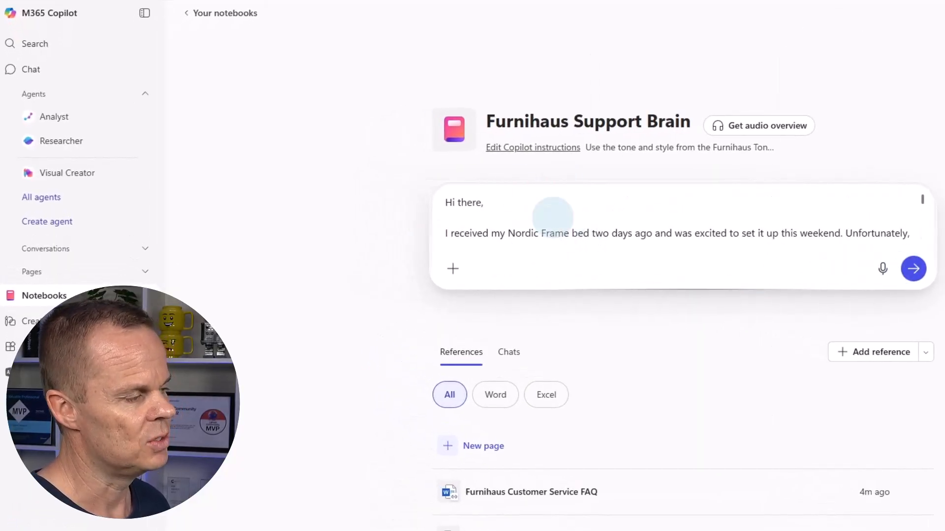
{"action": "left_click", "coordinate": [914, 268]}
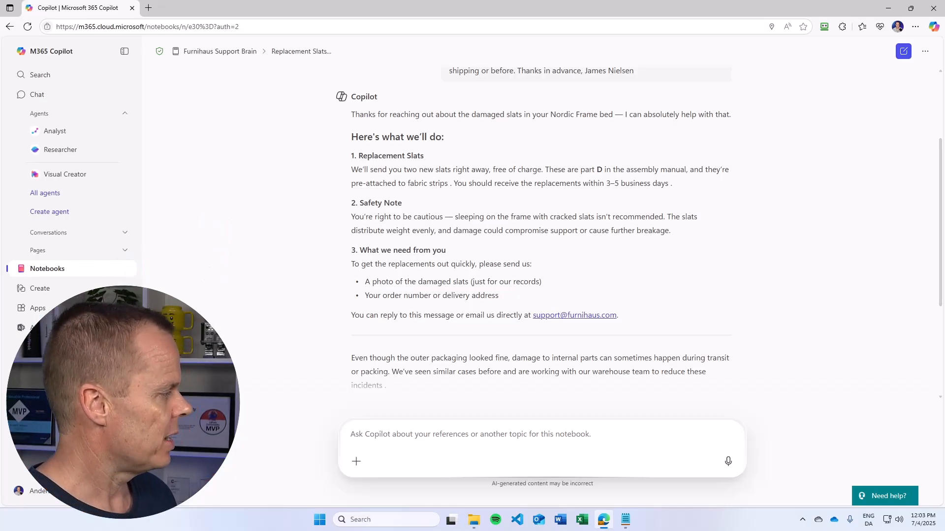
Start a new notebook with the-illusion-of-thinking.pdf as reference, picked from Copilot 365 - Lesson Files > Copilot Notebook > Research.
{"action": "left_click", "coordinate": [63, 279]}
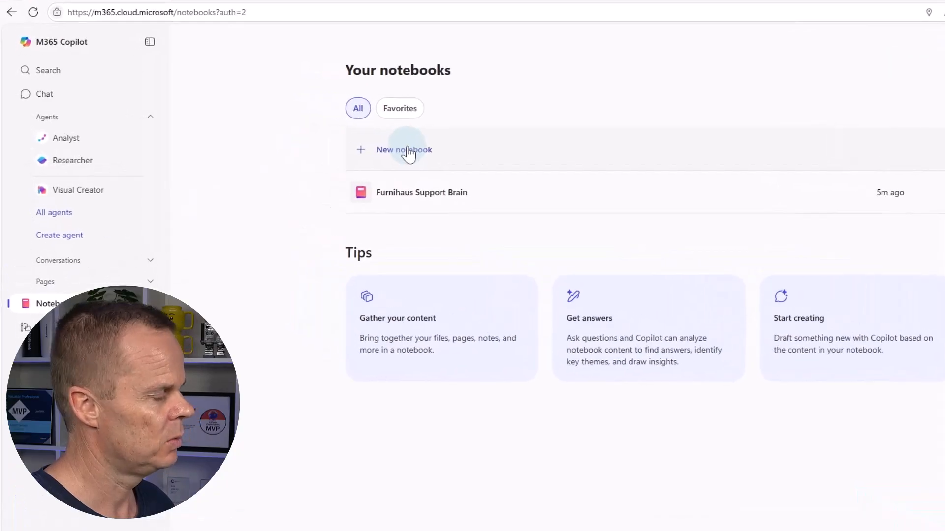
{"action": "left_click", "coordinate": [408, 152]}
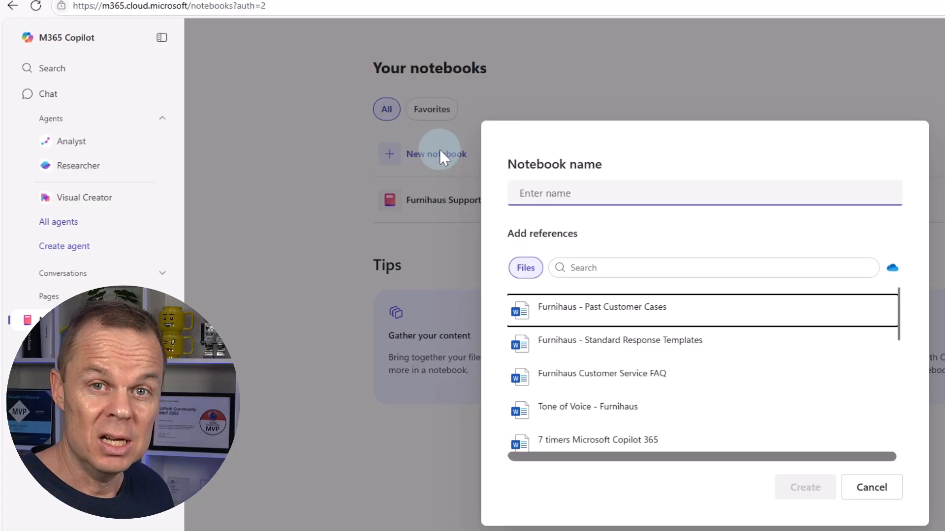
{"action": "left_click", "coordinate": [892, 269]}
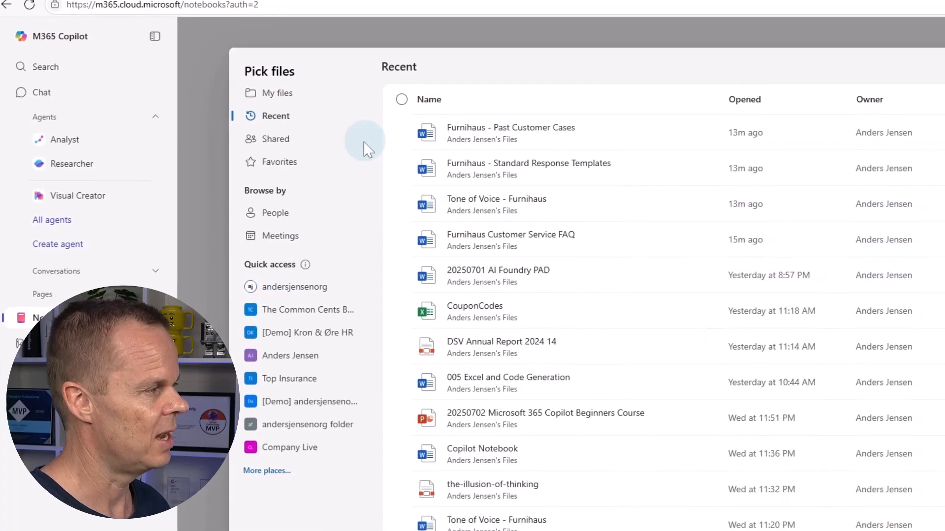
{"action": "left_click", "coordinate": [277, 93]}
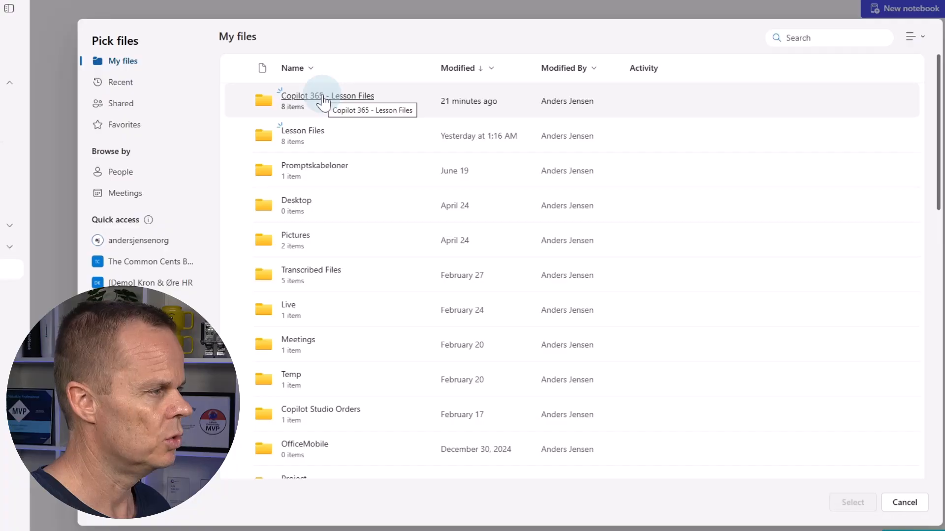
{"action": "left_click", "coordinate": [323, 97]}
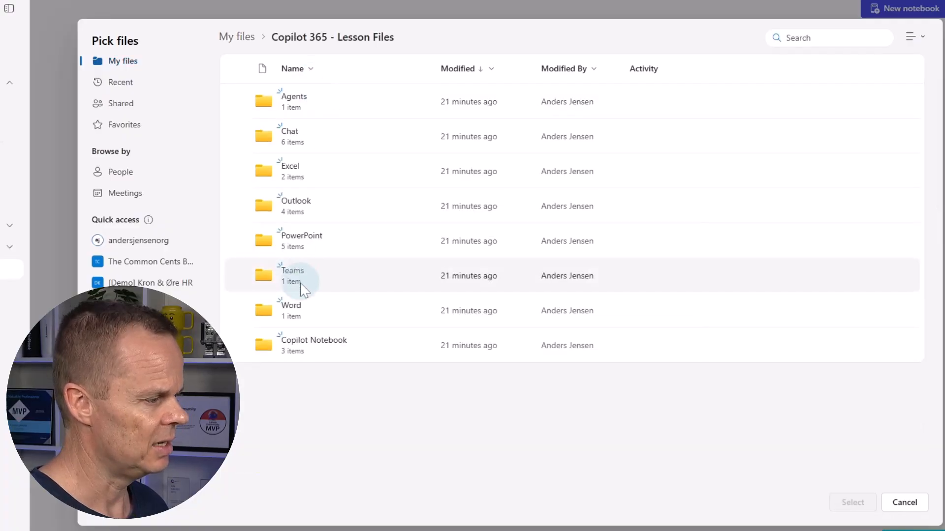
{"action": "left_click", "coordinate": [309, 351]}
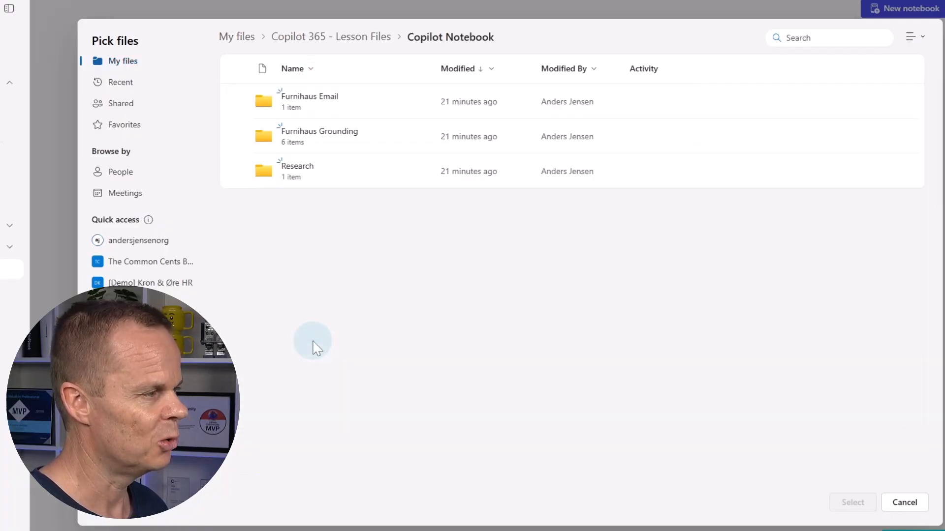
{"action": "left_click", "coordinate": [302, 170]}
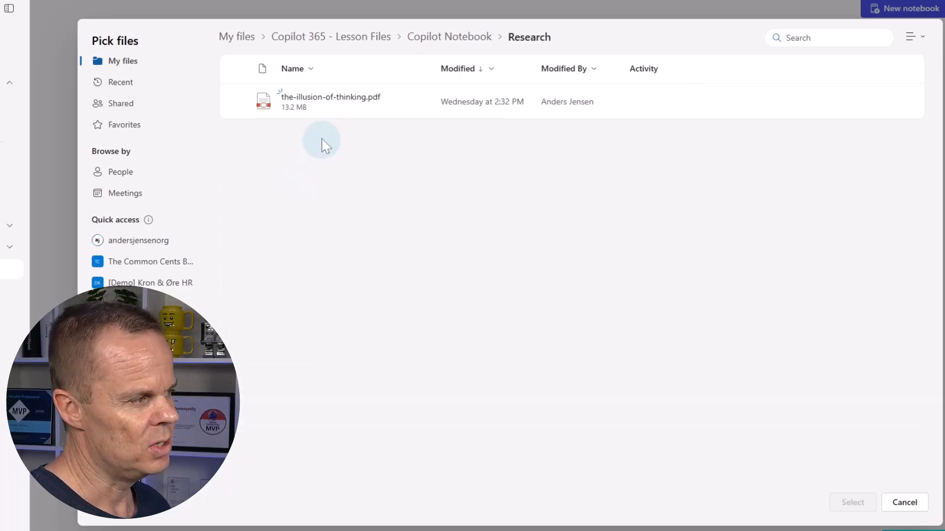
{"action": "left_click", "coordinate": [238, 101]}
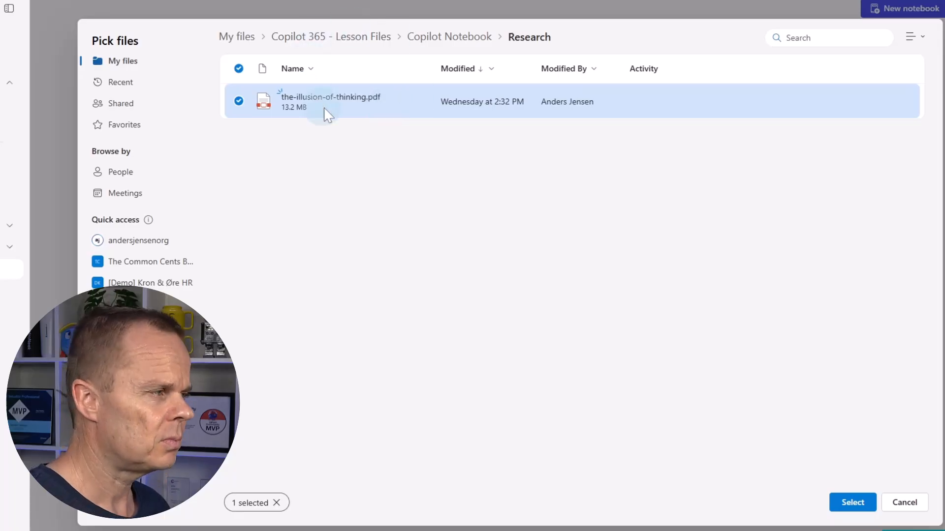
{"action": "left_click", "coordinate": [852, 503]}
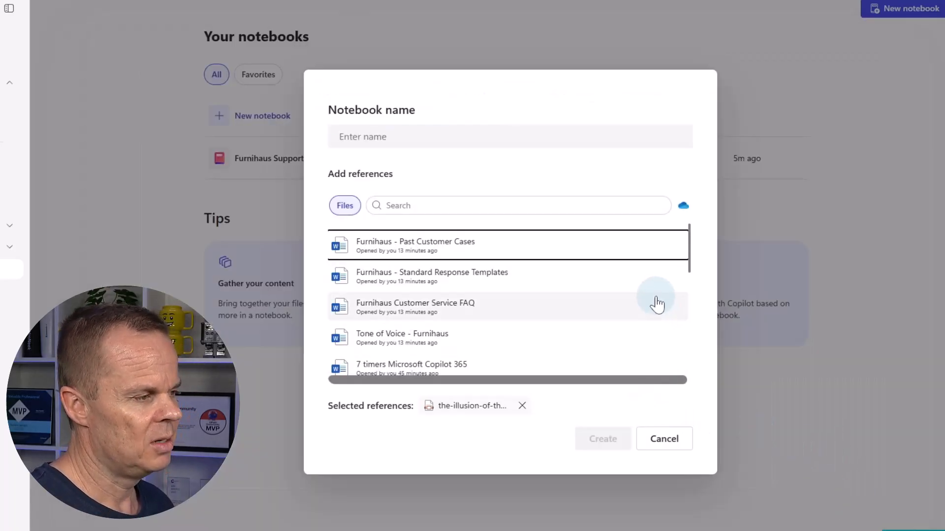
Name the new notebook "Illusion of Thinking".
{"action": "left_click", "coordinate": [388, 137]}
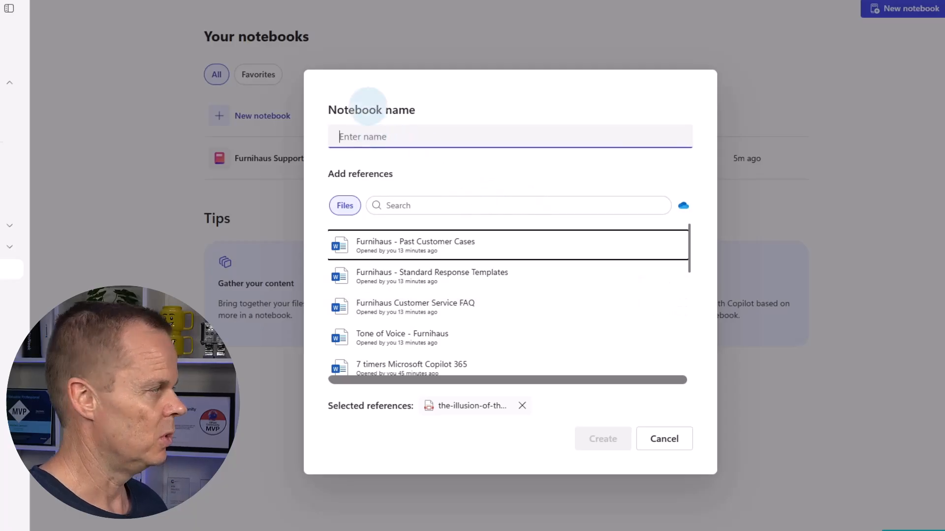
{"action": "type", "text": "I"}
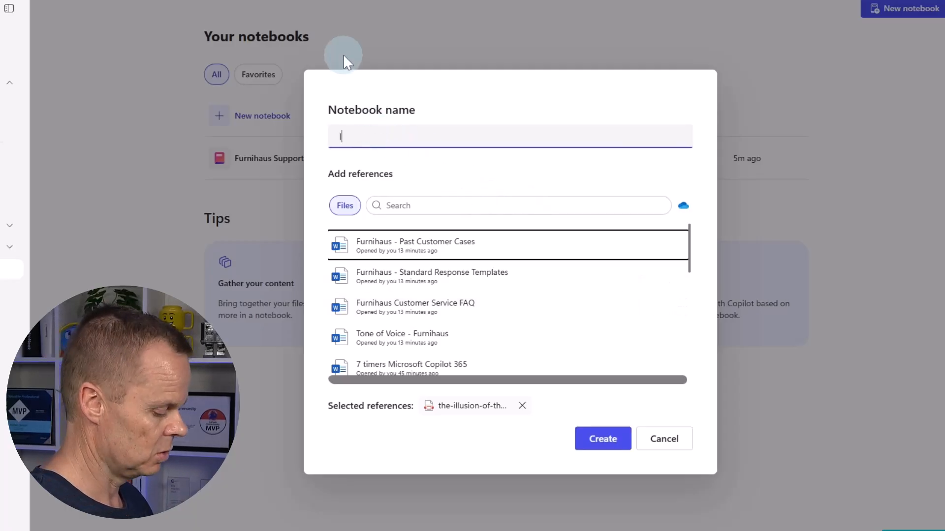
{"action": "type", "text": "llustion o"}
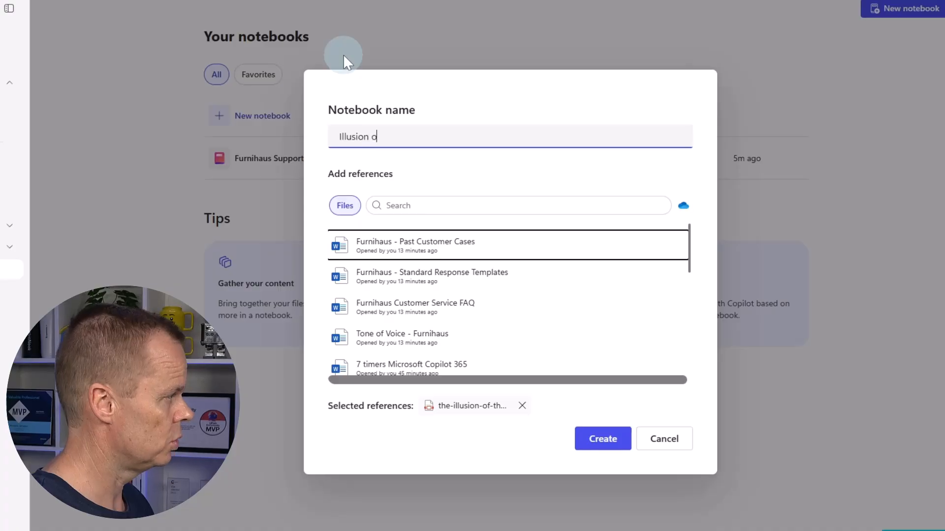
{"action": "type", "text": "f Thinking"}
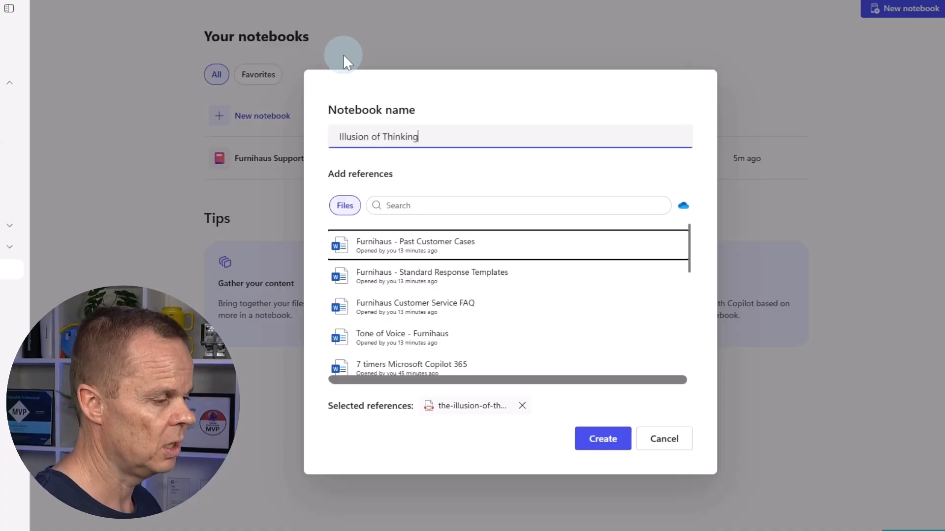
Create the Illusion of Thinking notebook and generate an audio overview of its reference.
{"action": "left_click", "coordinate": [603, 436]}
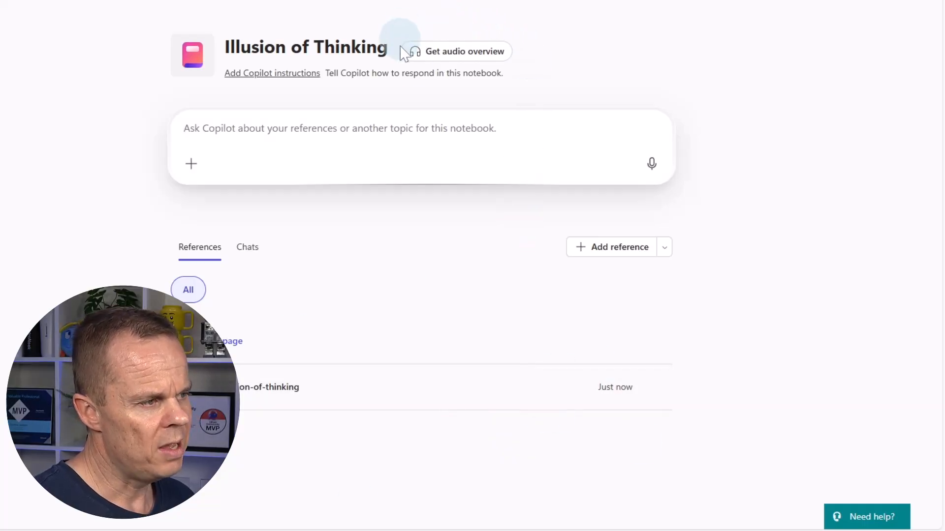
{"action": "left_click", "coordinate": [443, 54]}
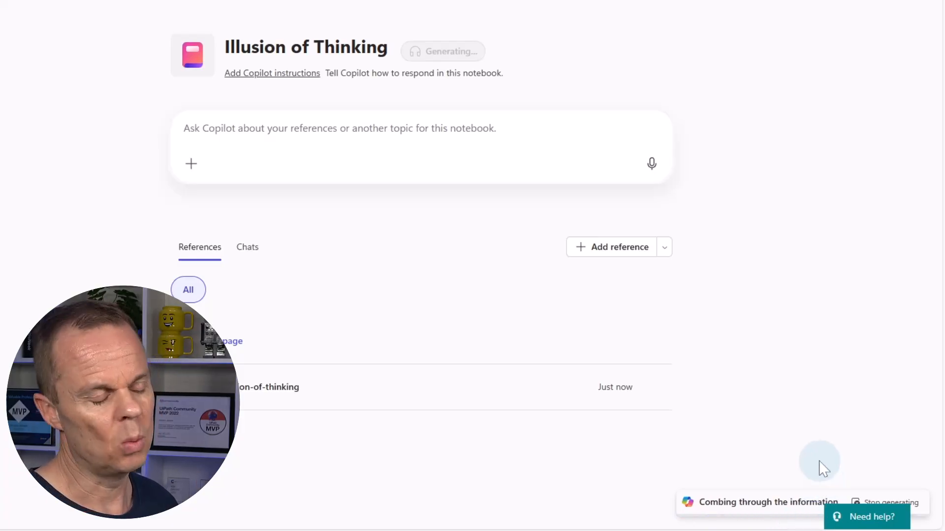
Switch to File Explorer, open the-illusion-of-thinking.pdf from the Research folder, skim the paper, and close it to return to the notebook.
{"action": "left_click", "coordinate": [312, 530]}
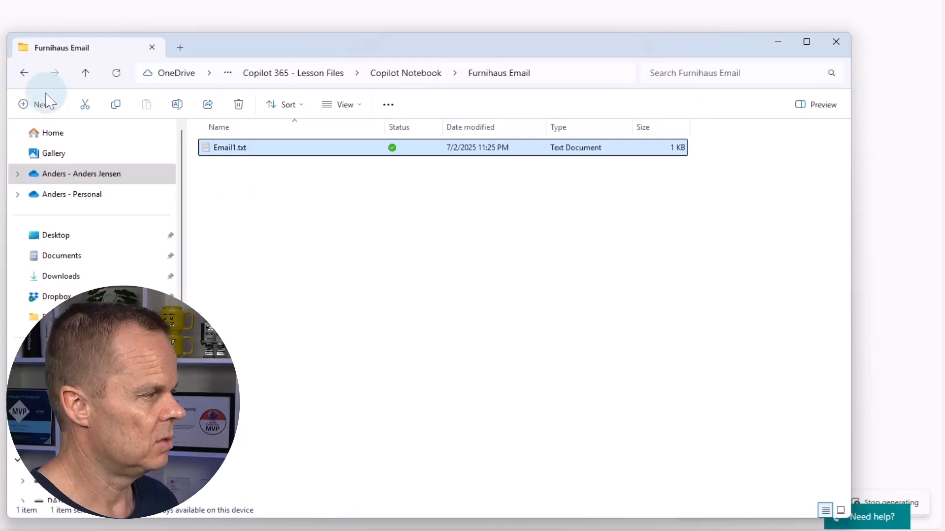
{"action": "left_click", "coordinate": [24, 73]}
{"action": "left_click", "coordinate": [259, 187]}
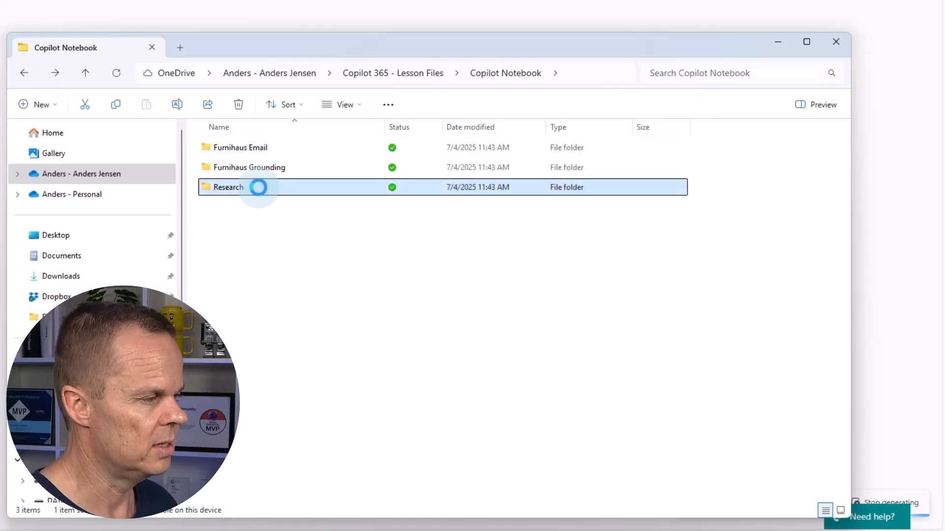
{"action": "double_click", "coordinate": [259, 187]}
{"action": "double_click", "coordinate": [243, 160]}
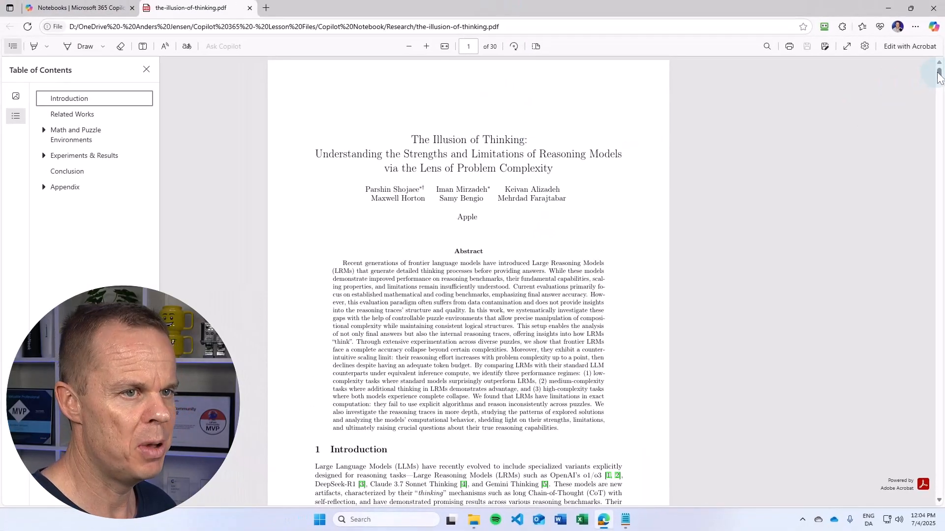
{"action": "left_click_drag", "start_coordinate": [939, 77], "coordinate": [918, 73]}
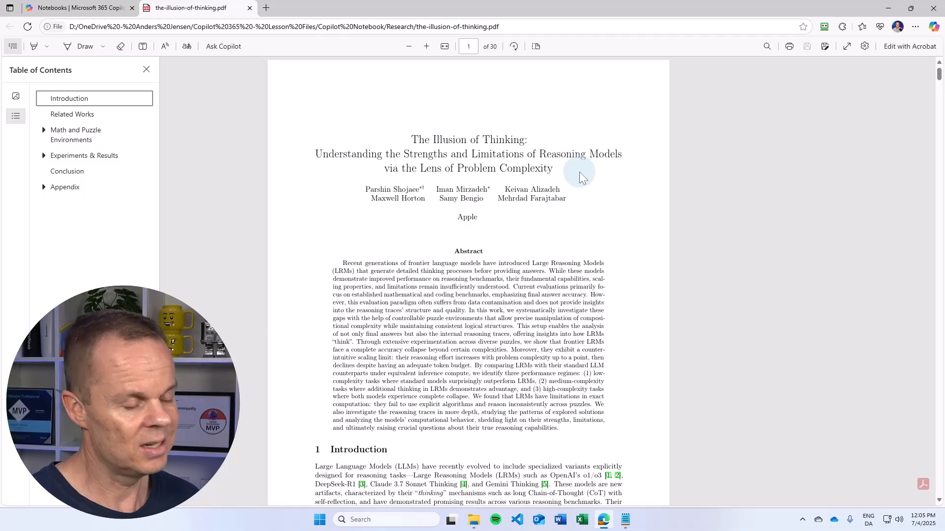
{"action": "left_click", "coordinate": [250, 8]}
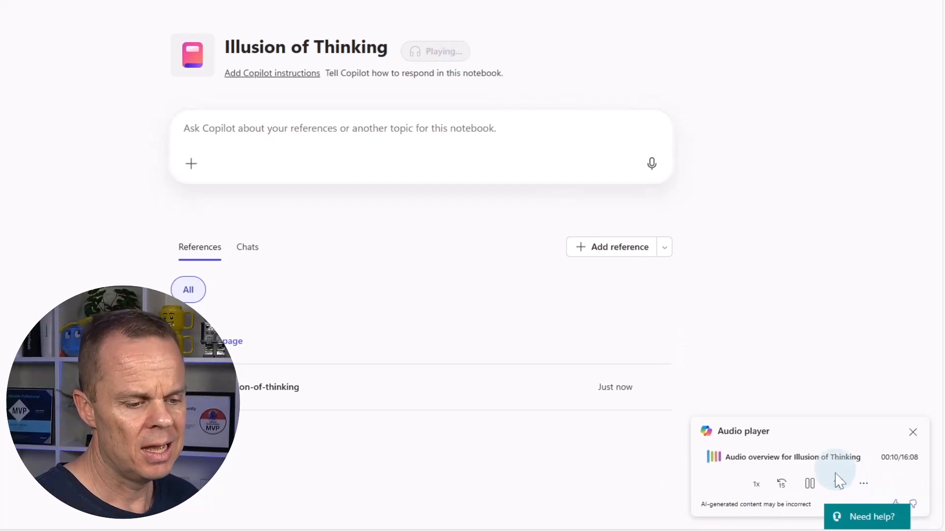
Skip ahead through the Illusion of Thinking audio overview in repeated 15-second jumps to sample its content.
{"action": "left_click", "coordinate": [838, 485]}
{"action": "left_click", "coordinate": [838, 485]}
{"action": "left_click", "coordinate": [840, 485]}
{"action": "left_click", "coordinate": [839, 485]}
{"action": "left_click", "coordinate": [840, 485]}
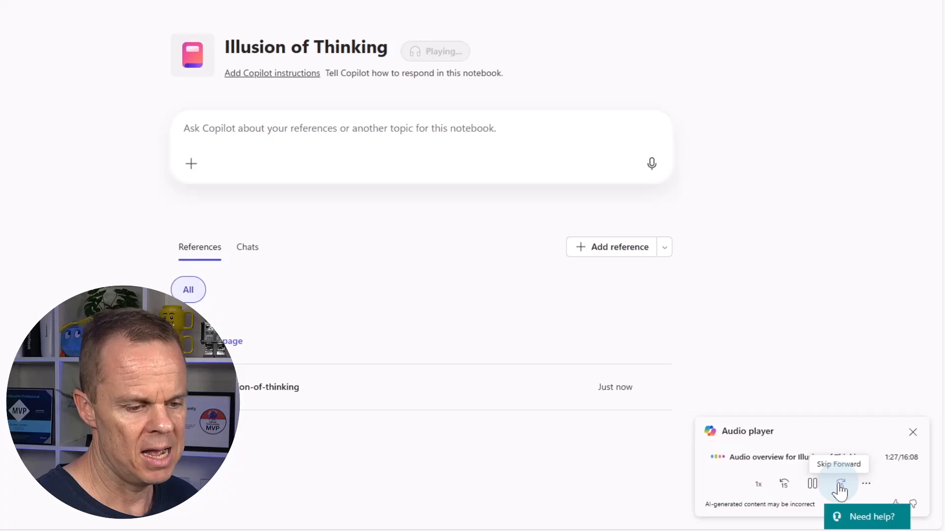
{"action": "left_click", "coordinate": [840, 486]}
{"action": "left_click", "coordinate": [840, 485]}
{"action": "left_click", "coordinate": [840, 486]}
{"action": "left_click", "coordinate": [840, 485]}
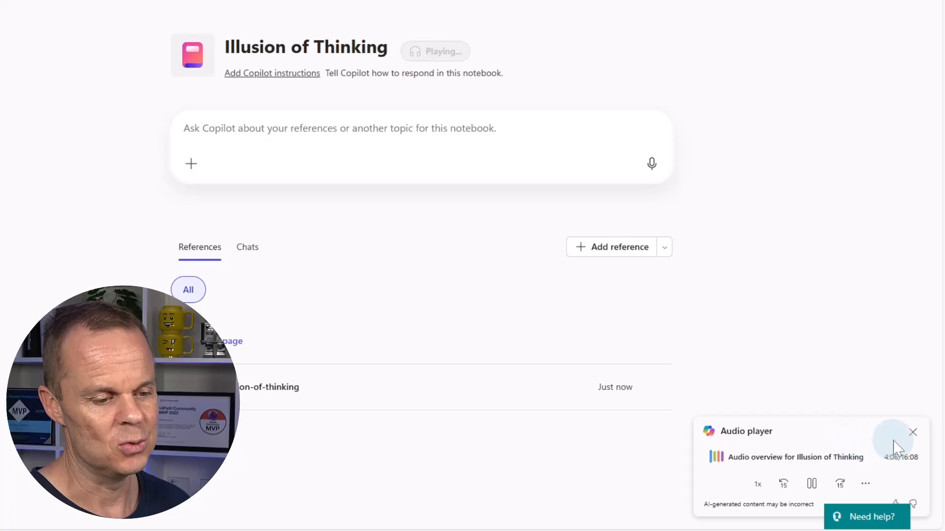
Close the audio player, play the notebook's audio overview again, and pause it after a short listen.
{"action": "left_click", "coordinate": [913, 432]}
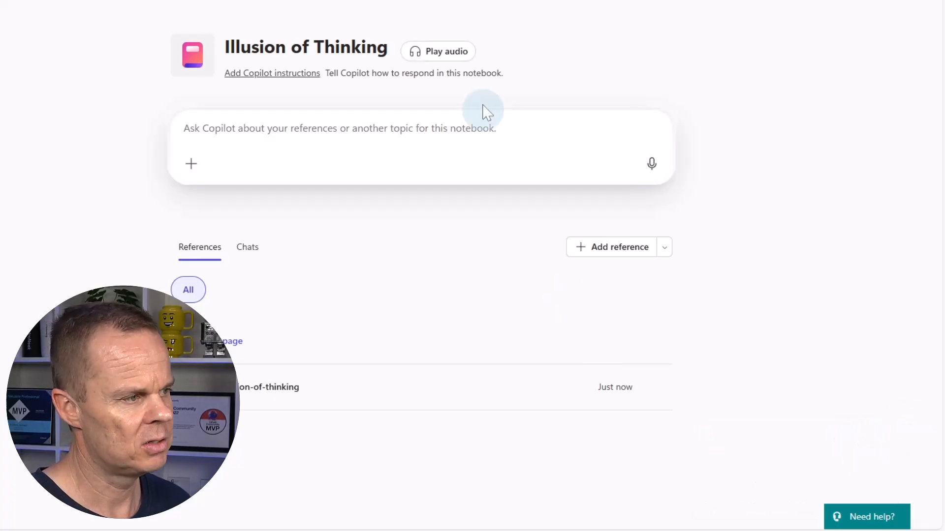
{"action": "left_click", "coordinate": [459, 59]}
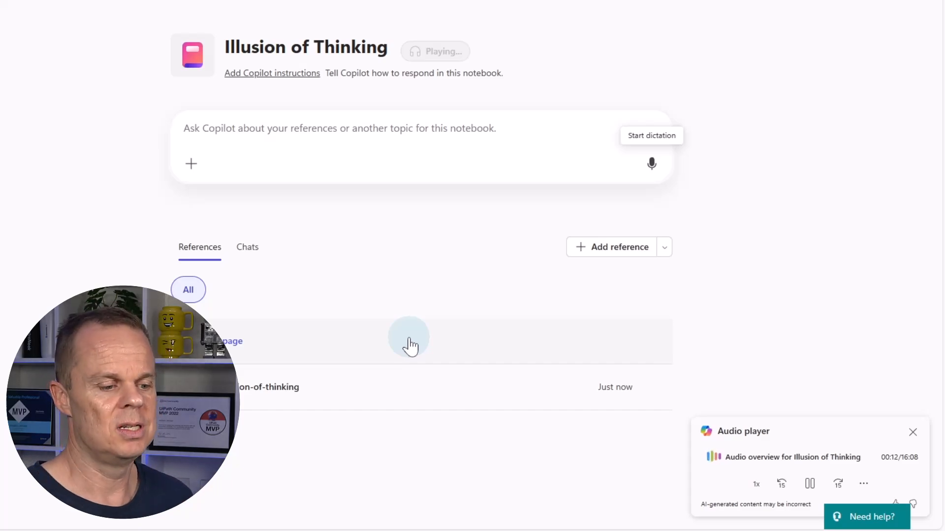
{"action": "left_click", "coordinate": [812, 484]}
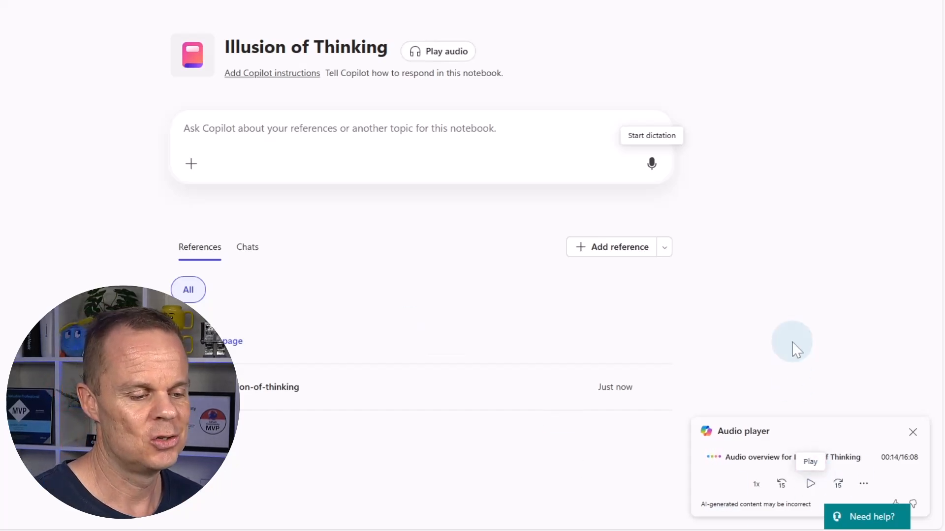